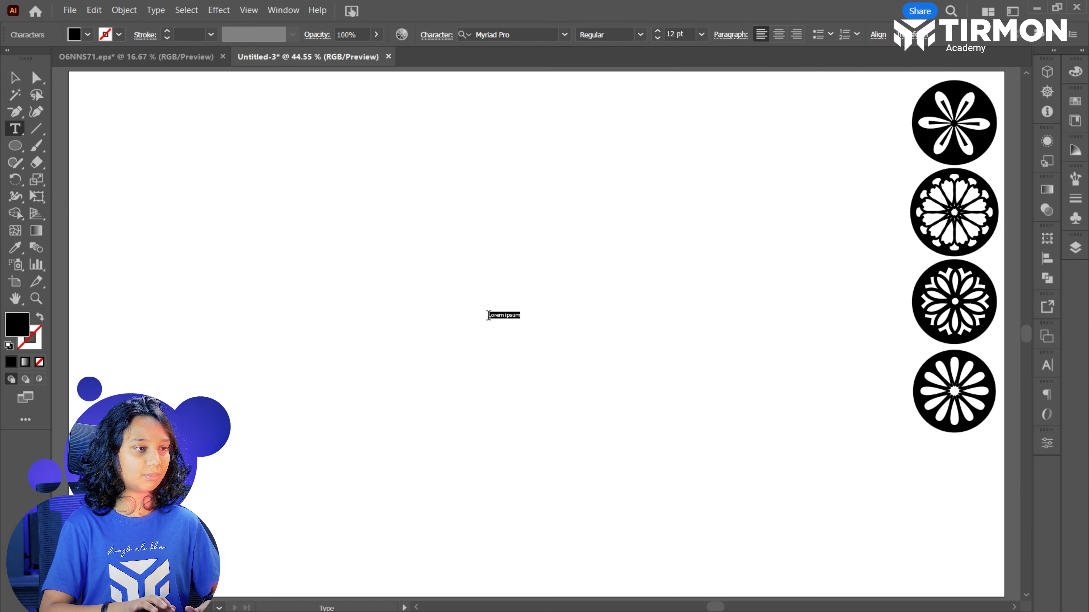
Enter the letter S as text and increase its font size to 620 pt.
{"action": "type", "text": "9"}
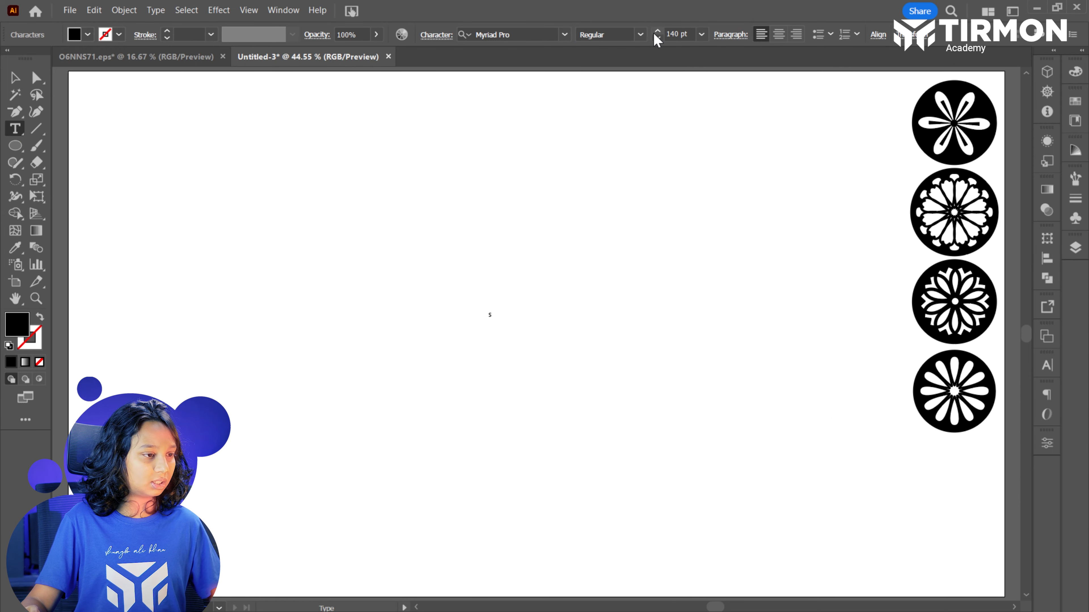
{"action": "left_click", "coordinate": [14, 78]}
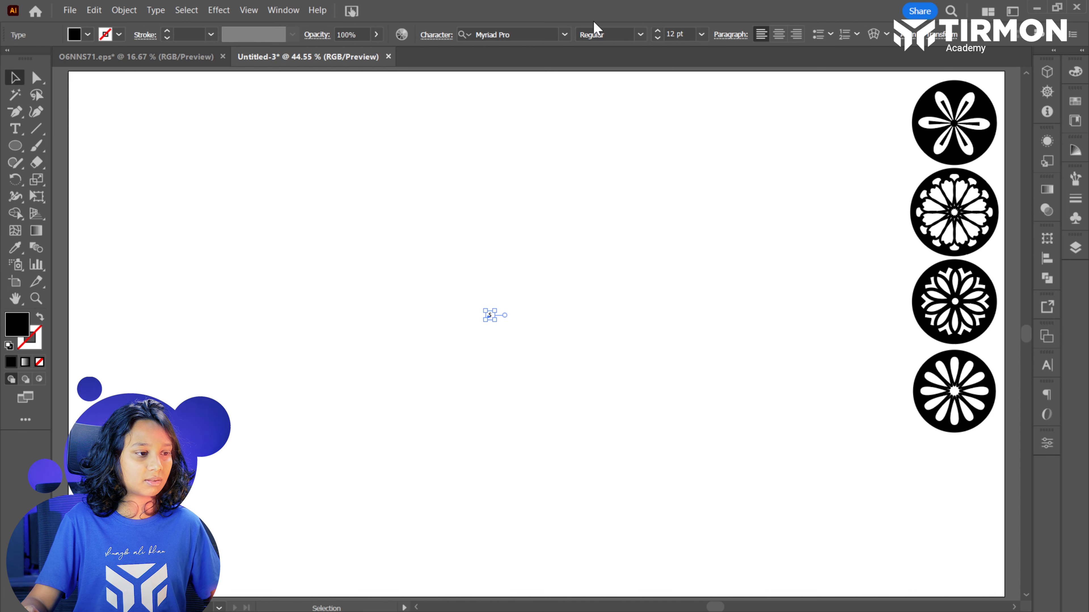
{"action": "left_click", "coordinate": [656, 32]}
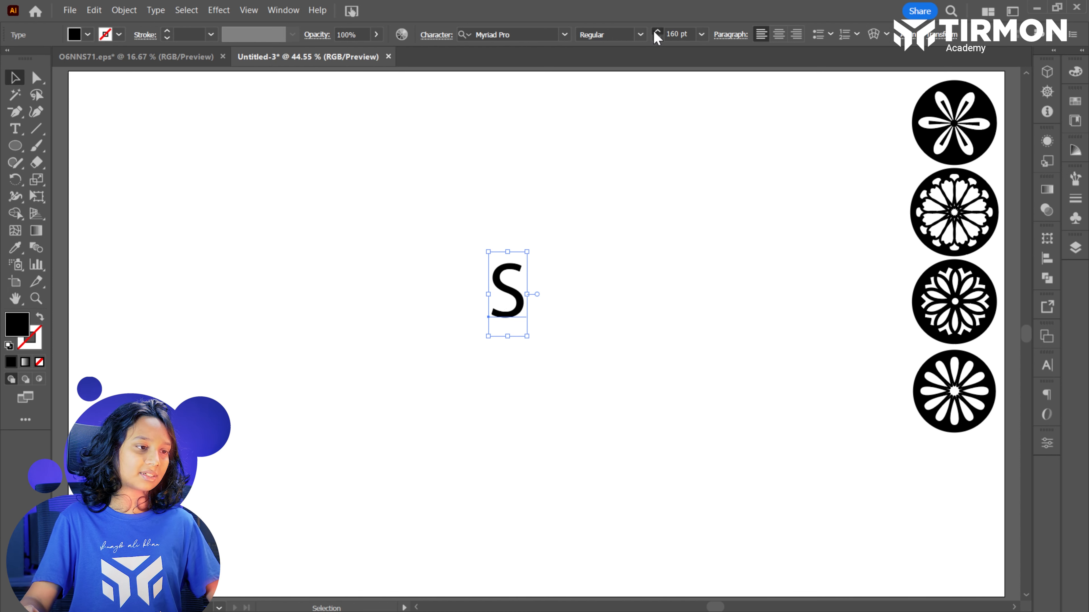
{"action": "left_click_drag", "start_coordinate": [657, 35], "coordinate": [656, 35]}
Set the letter's font to Roboto Black and move it near the middle of the artboard.
{"action": "left_click", "coordinate": [531, 35]}
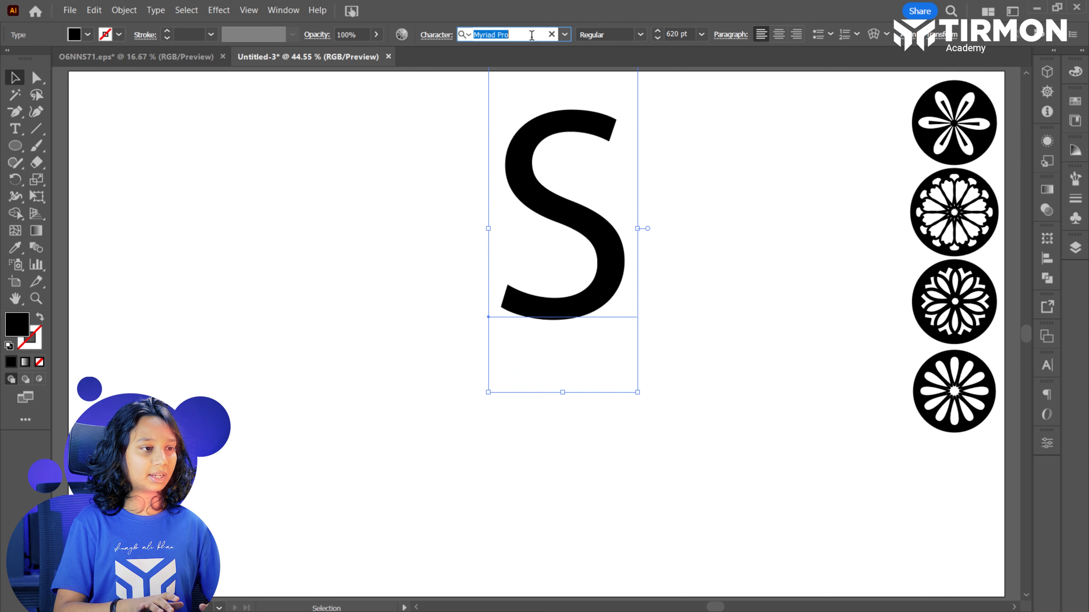
{"action": "type", "text": "rob"}
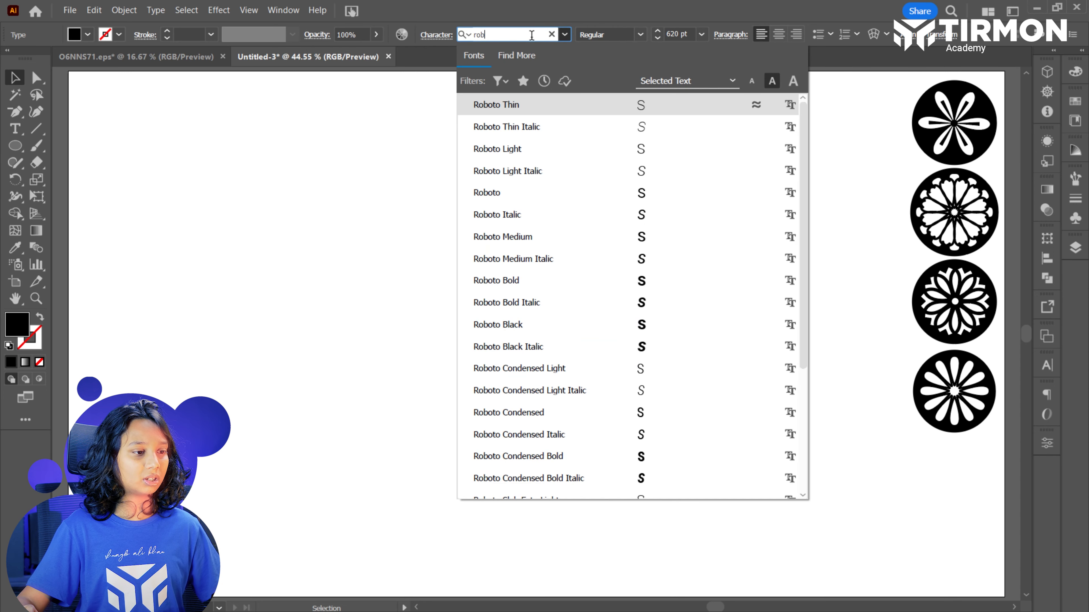
{"action": "left_click", "coordinate": [537, 325]}
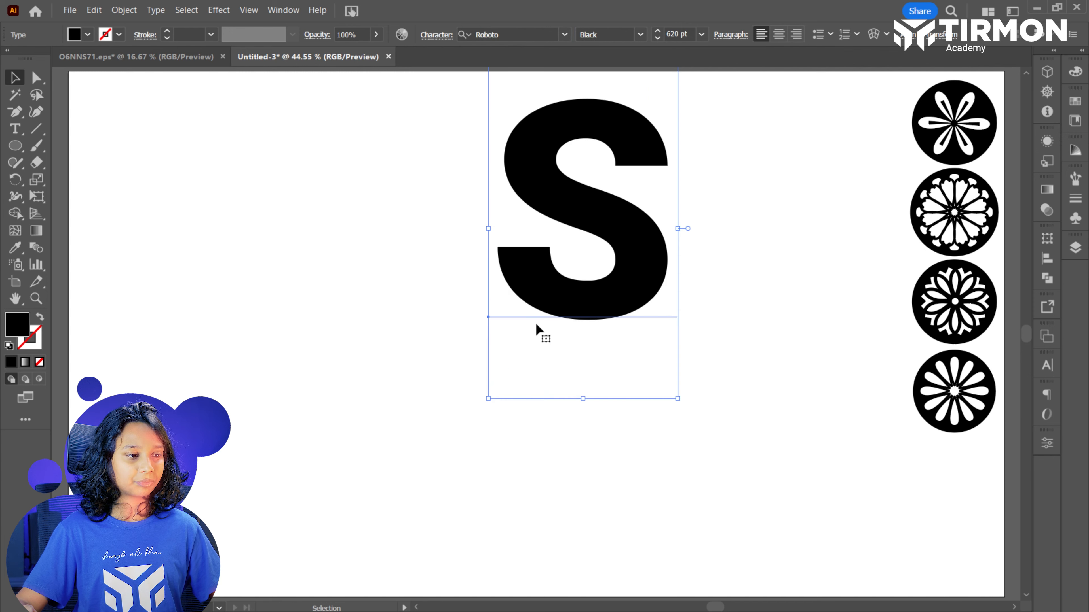
{"action": "left_click_drag", "start_coordinate": [664, 242], "coordinate": [592, 346]}
Scale the letter S up proportionally to a font size of about 985 pt and deselect it.
{"action": "key", "text": "z"}
{"action": "key", "text": "ctrl+shift+a"}
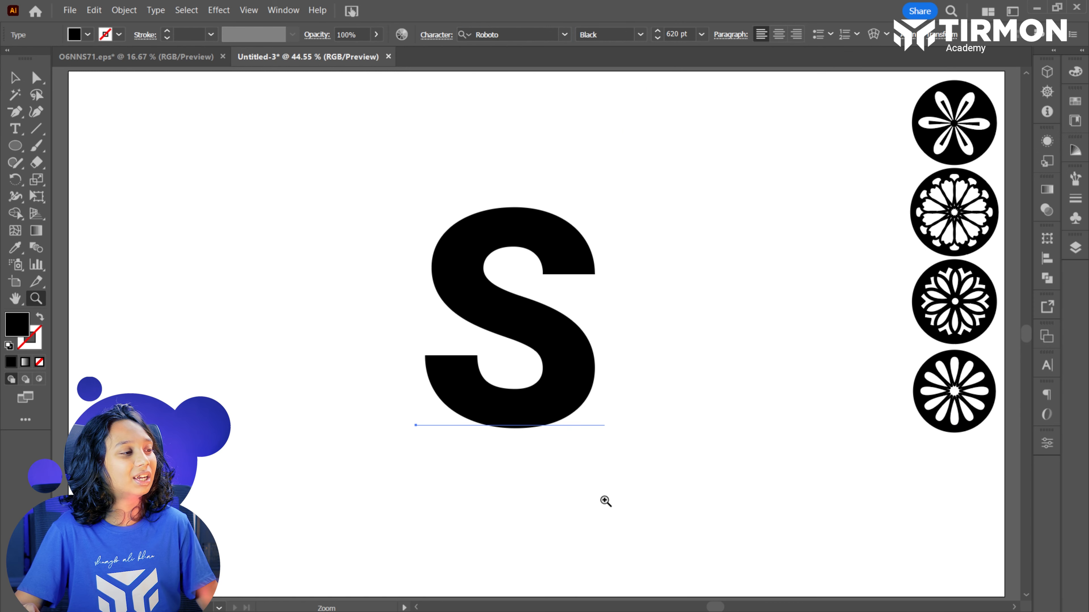
{"action": "left_click", "coordinate": [542, 353]}
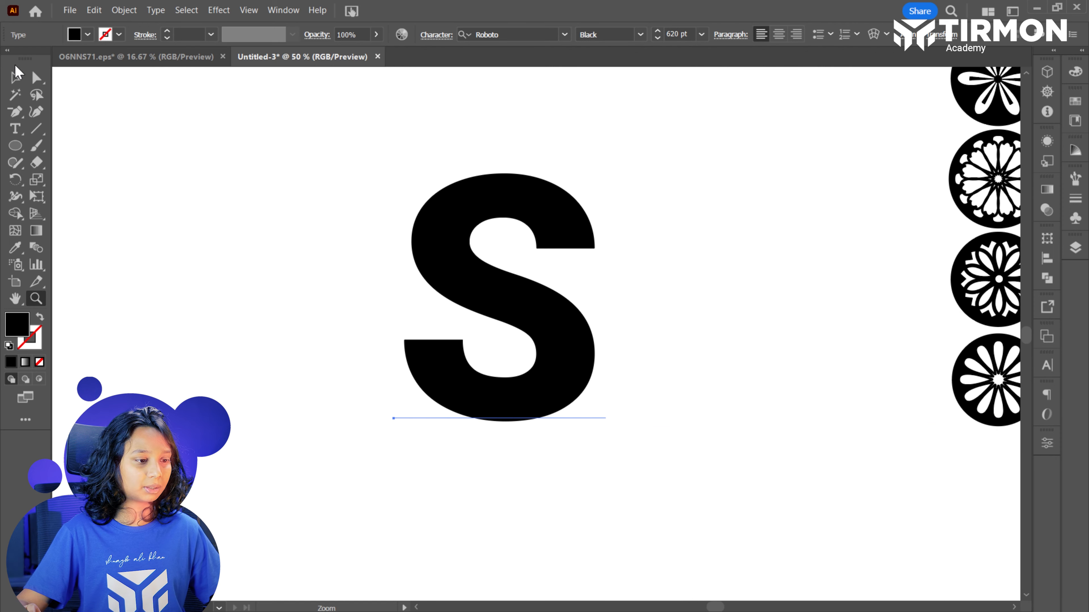
{"action": "left_click", "coordinate": [16, 77]}
{"action": "left_click_drag", "start_coordinate": [607, 511], "coordinate": [725, 598]}
{"action": "left_click", "coordinate": [737, 445]}
{"action": "scroll", "coordinate": [654, 312], "scroll_direction": "down", "scroll_amount": 2}
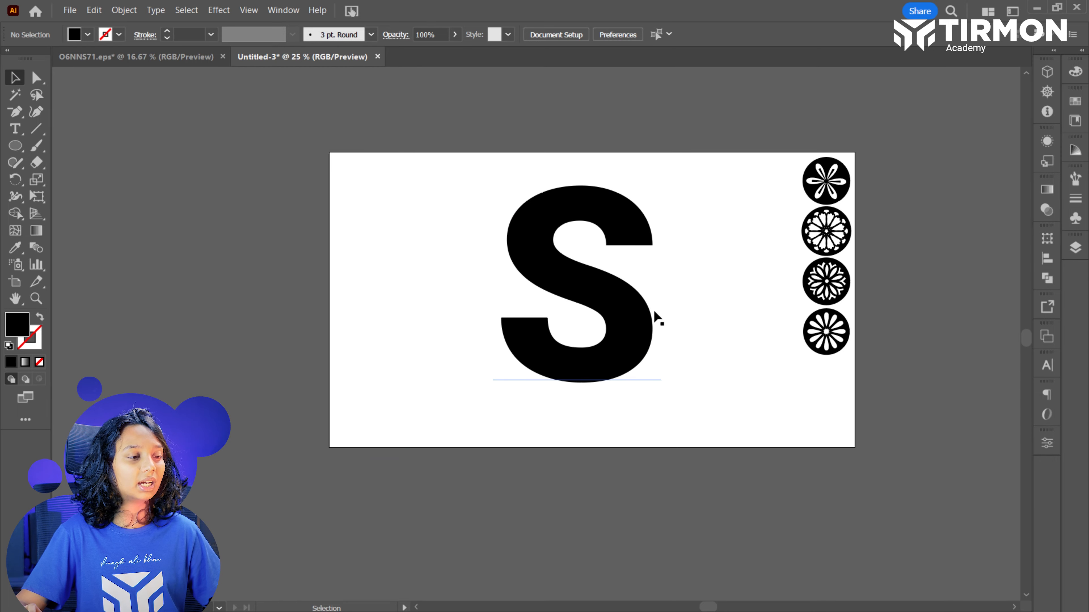
{"action": "scroll", "coordinate": [658, 317], "scroll_direction": "up", "scroll_amount": 1}
Convert the letter S to outlines, shift it slightly toward the artboard's centre and ungroup it.
{"action": "left_click", "coordinate": [630, 380]}
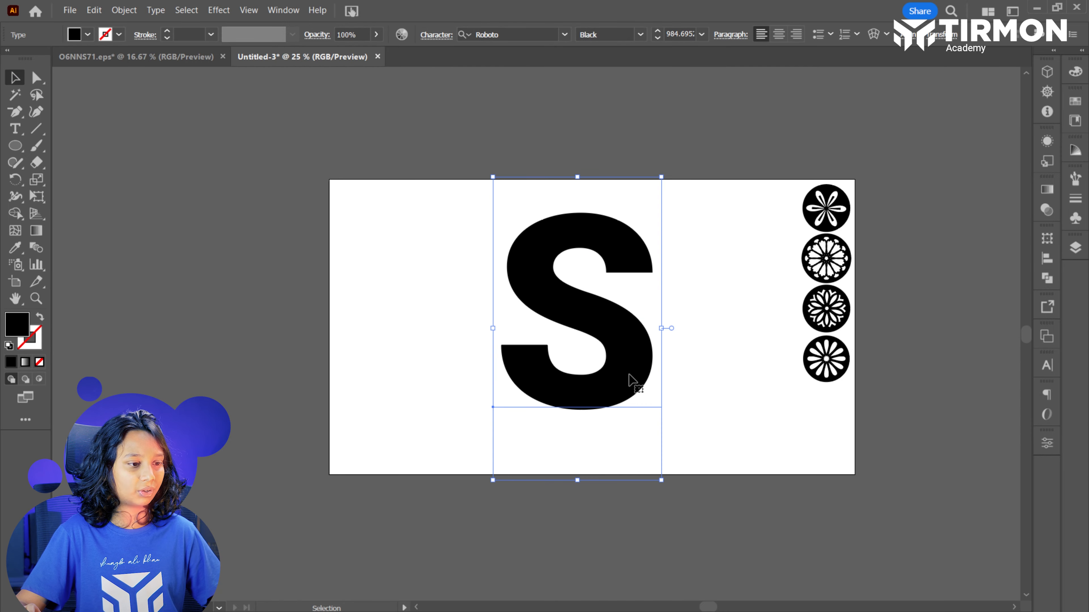
{"action": "right_click", "coordinate": [598, 330]}
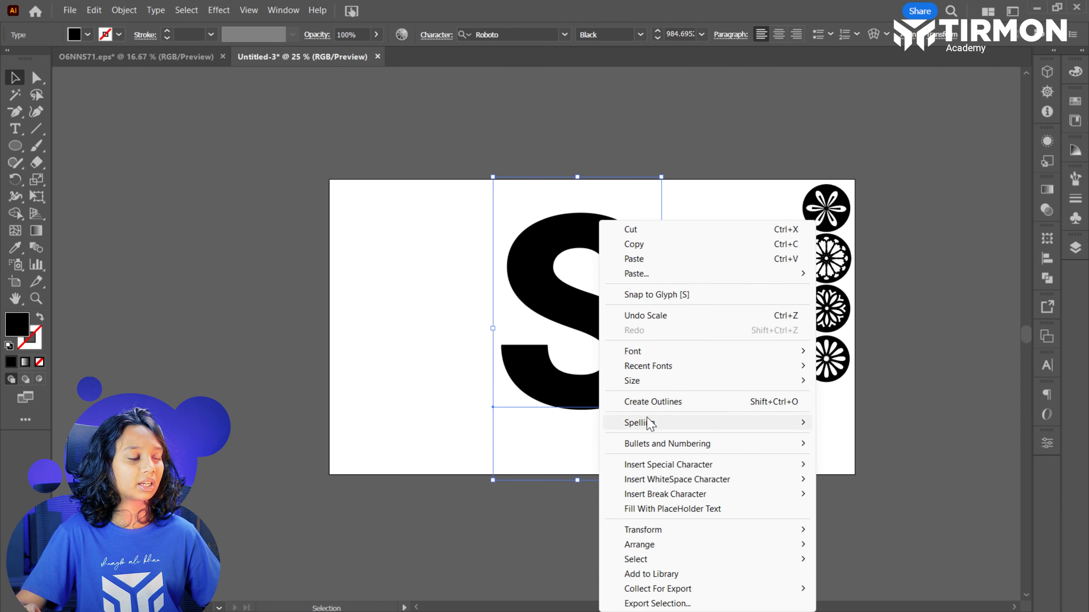
{"action": "left_click", "coordinate": [652, 402]}
{"action": "left_click_drag", "start_coordinate": [637, 383], "coordinate": [648, 372]}
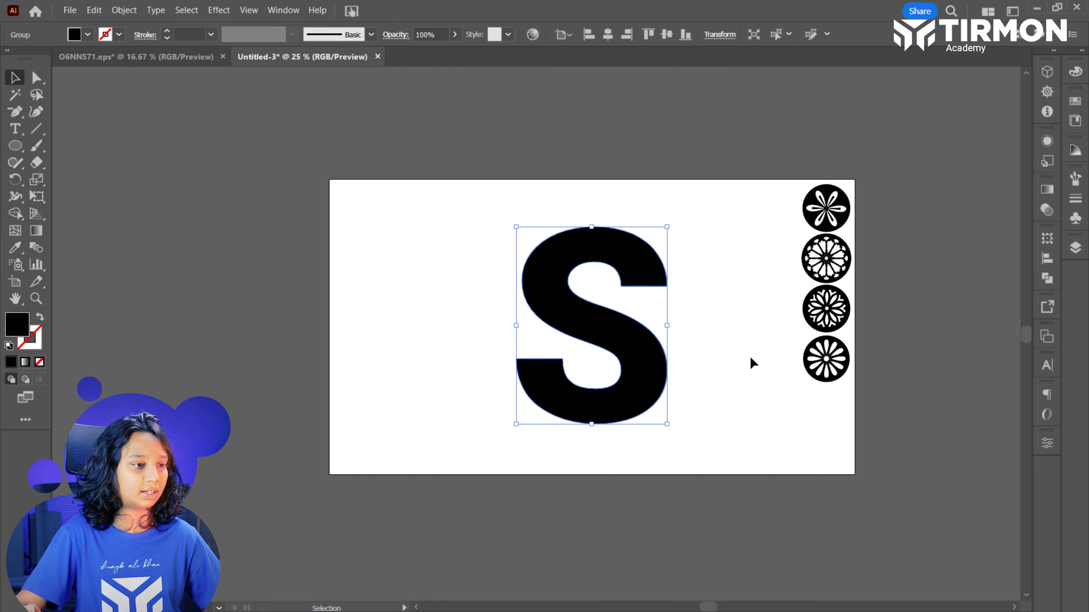
{"action": "right_click", "coordinate": [594, 323]}
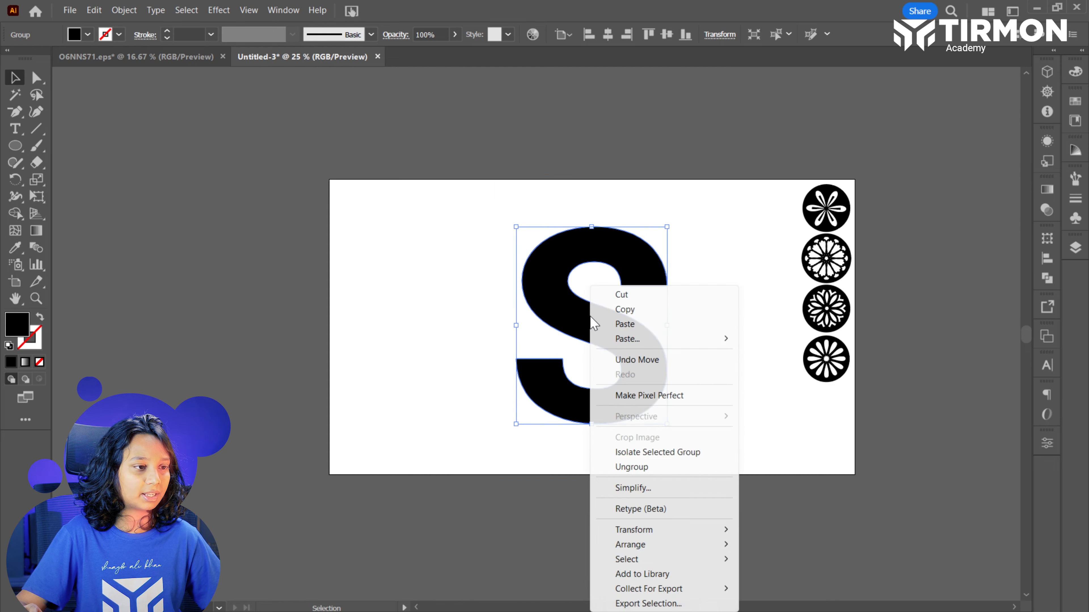
{"action": "left_click", "coordinate": [628, 468]}
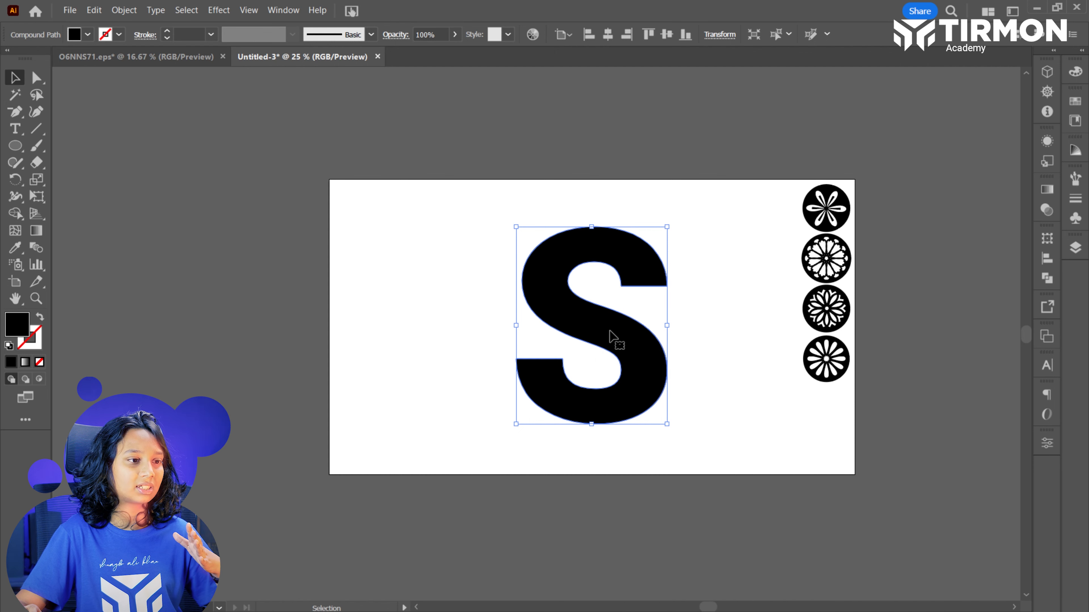
Release the compound path of the outlined S, shift the shape slightly and deselect it.
{"action": "right_click", "coordinate": [612, 339]}
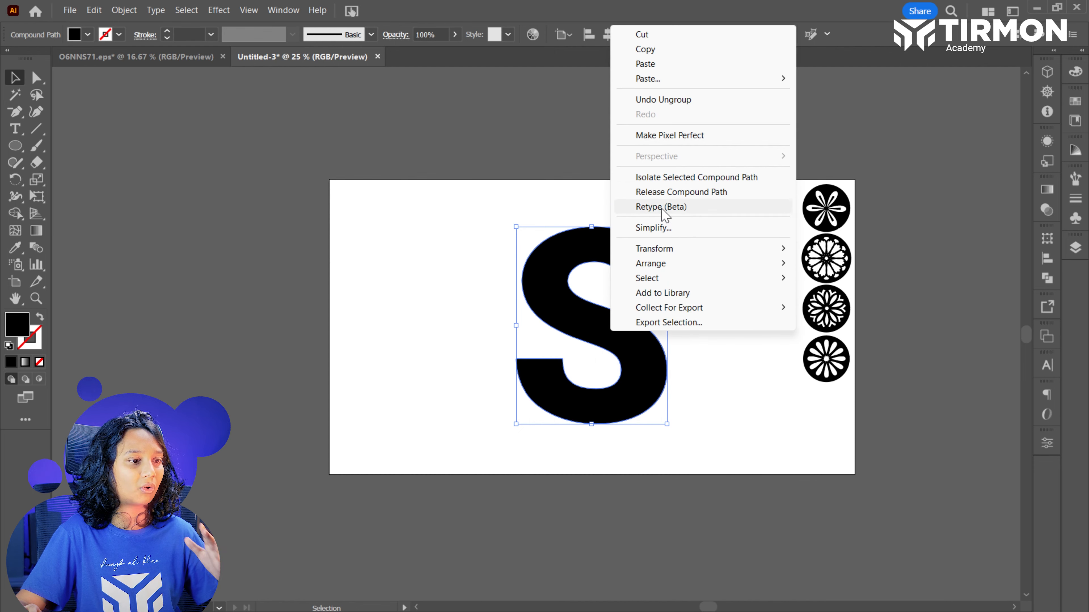
{"action": "left_click", "coordinate": [673, 198]}
{"action": "mouse_move", "coordinate": [624, 277]}
{"action": "left_mouse_down"}
{"action": "mouse_move", "coordinate": [683, 258]}
{"action": "mouse_move", "coordinate": [641, 259]}
{"action": "mouse_move", "coordinate": [622, 275]}
{"action": "mouse_move", "coordinate": [637, 276]}
{"action": "mouse_move", "coordinate": [620, 275]}
{"action": "left_mouse_up"}
{"action": "left_click", "coordinate": [661, 313]}
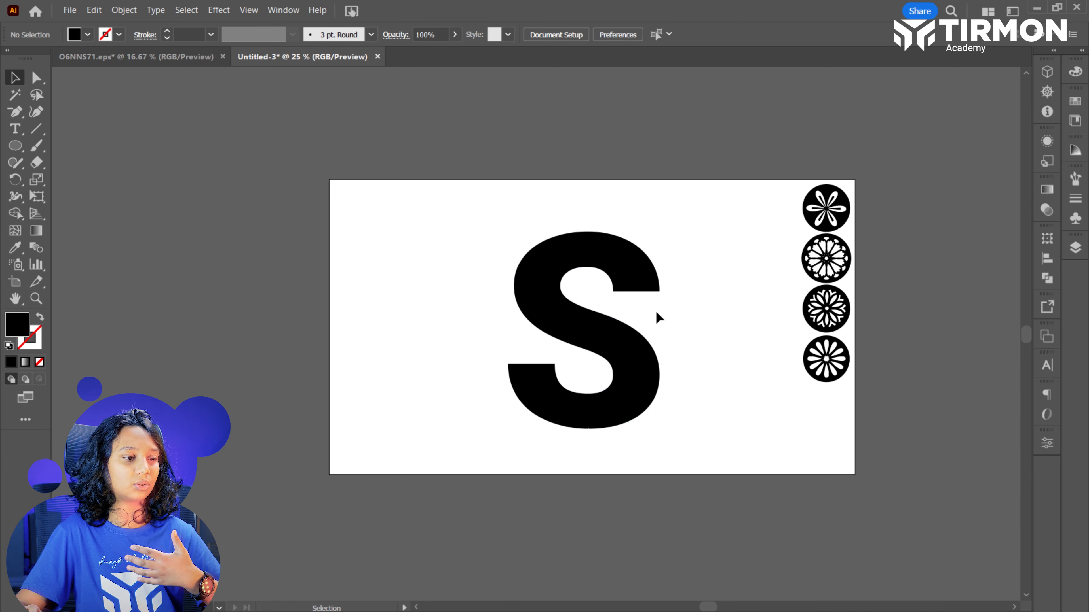
{"action": "right_click", "coordinate": [614, 271]}
{"action": "left_click", "coordinate": [540, 311]}
{"action": "left_click", "coordinate": [539, 311]}
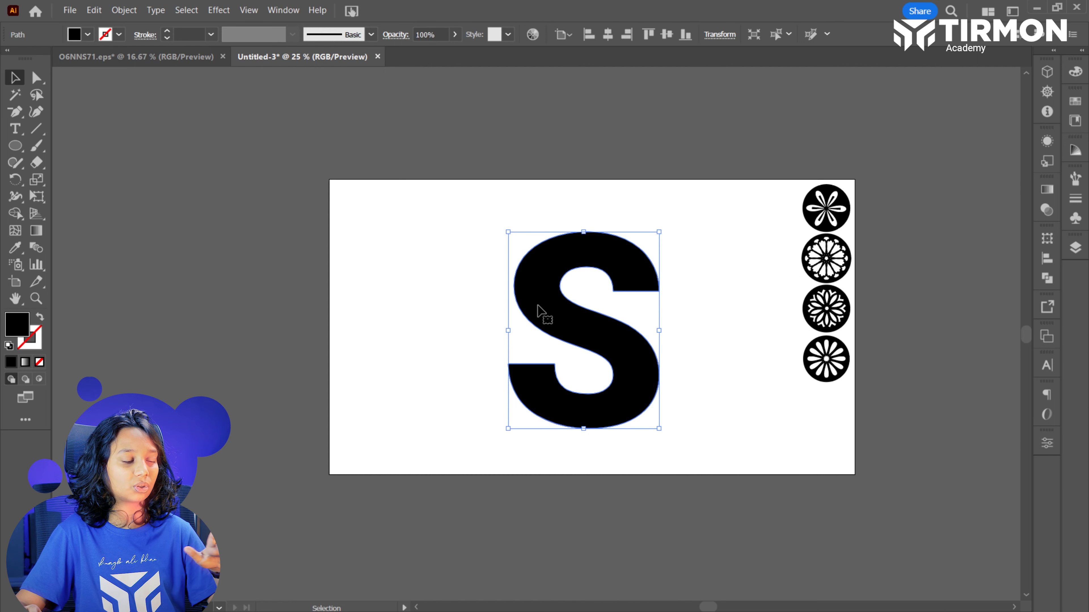
{"action": "right_click", "coordinate": [539, 309]}
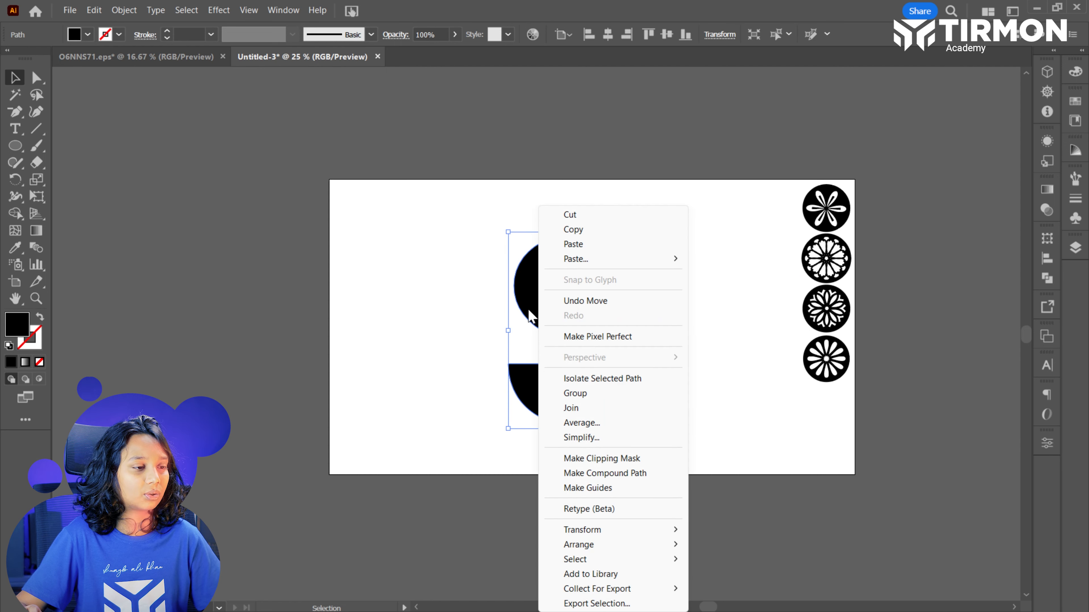
{"action": "left_click", "coordinate": [471, 300]}
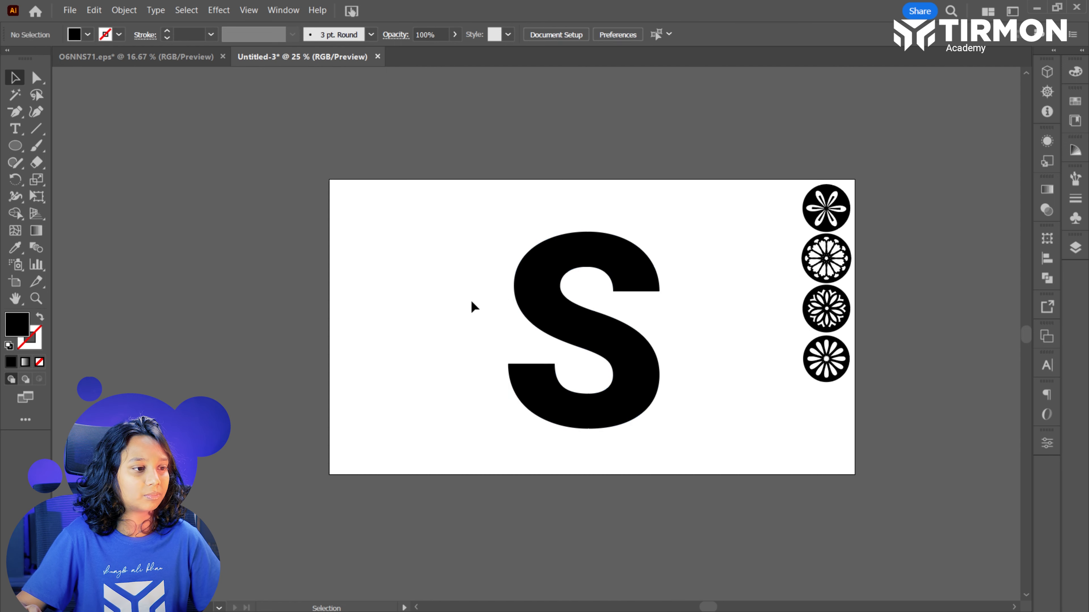
Start the CircleFill script on the S path and set a 4% minimum size and a 3 pt minimum distance, keeping 20% as maximum size.
{"action": "left_click", "coordinate": [539, 296]}
{"action": "left_click", "coordinate": [124, 10]}
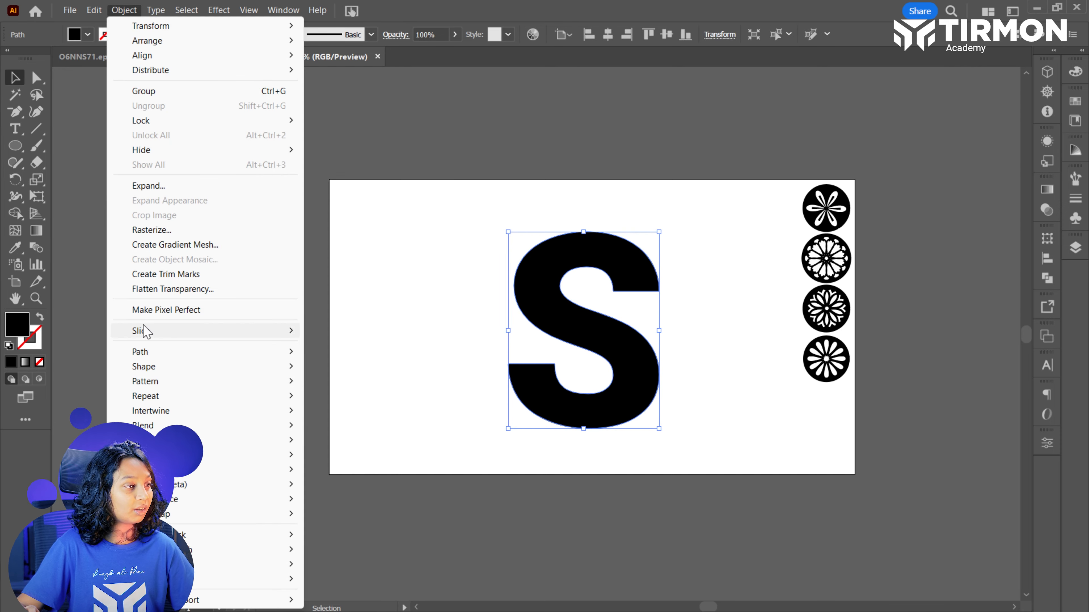
{"action": "mouse_move", "coordinate": [69, 10]}
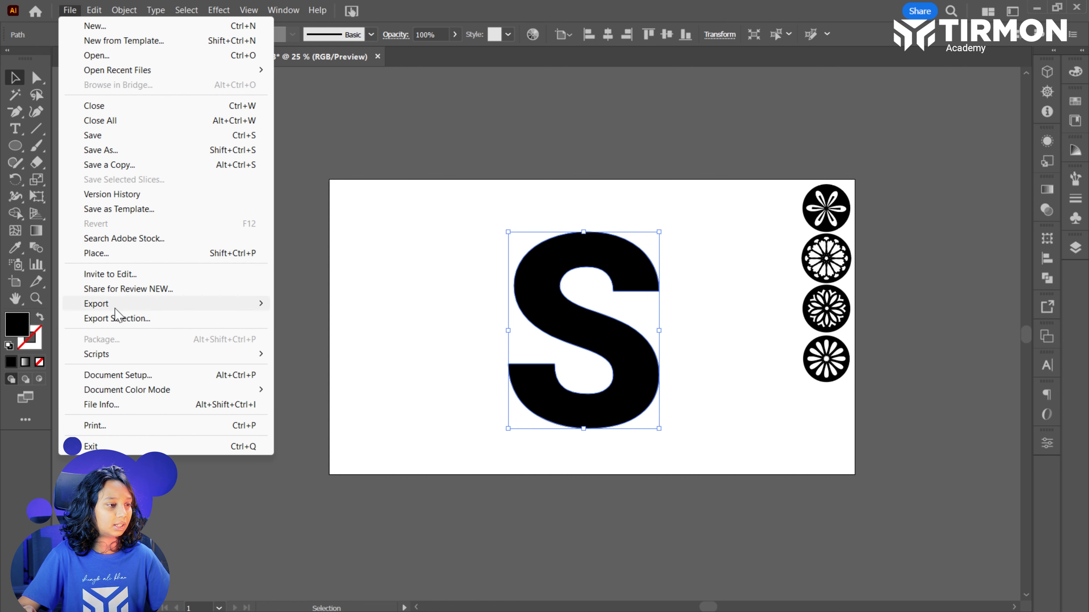
{"action": "mouse_move", "coordinate": [208, 354]}
{"action": "left_click", "coordinate": [342, 355]}
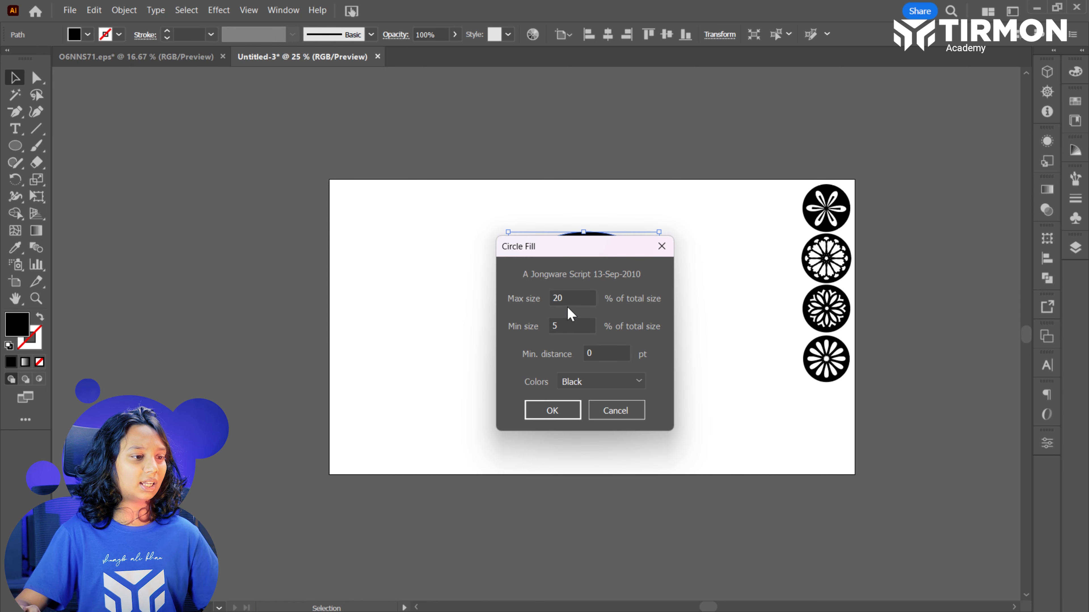
{"action": "double_click", "coordinate": [570, 299]}
{"action": "left_click", "coordinate": [559, 326]}
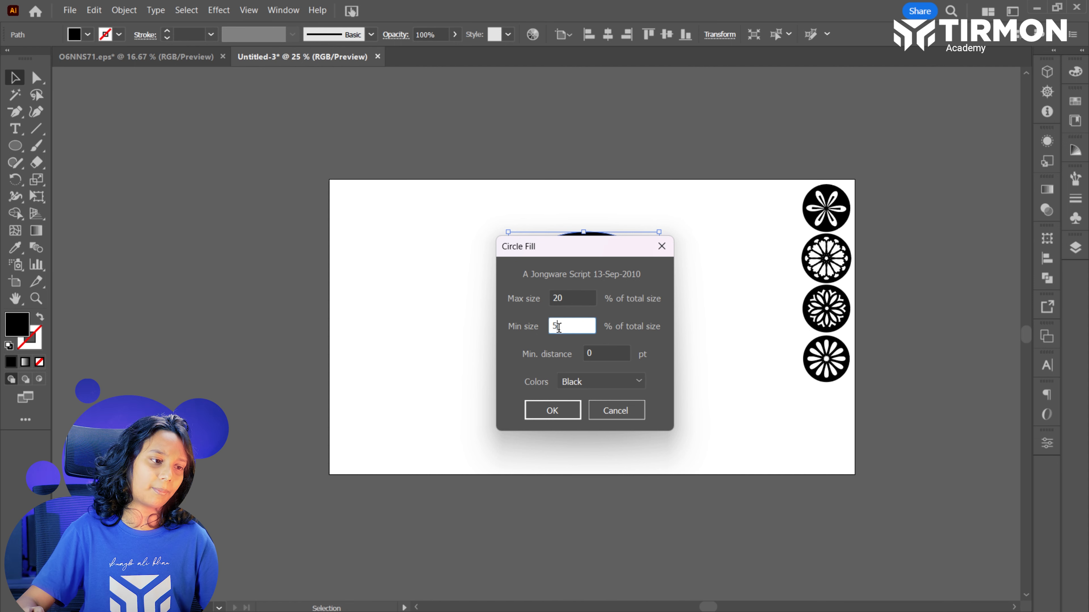
{"action": "double_click", "coordinate": [599, 353]}
{"action": "type", "text": "3"}
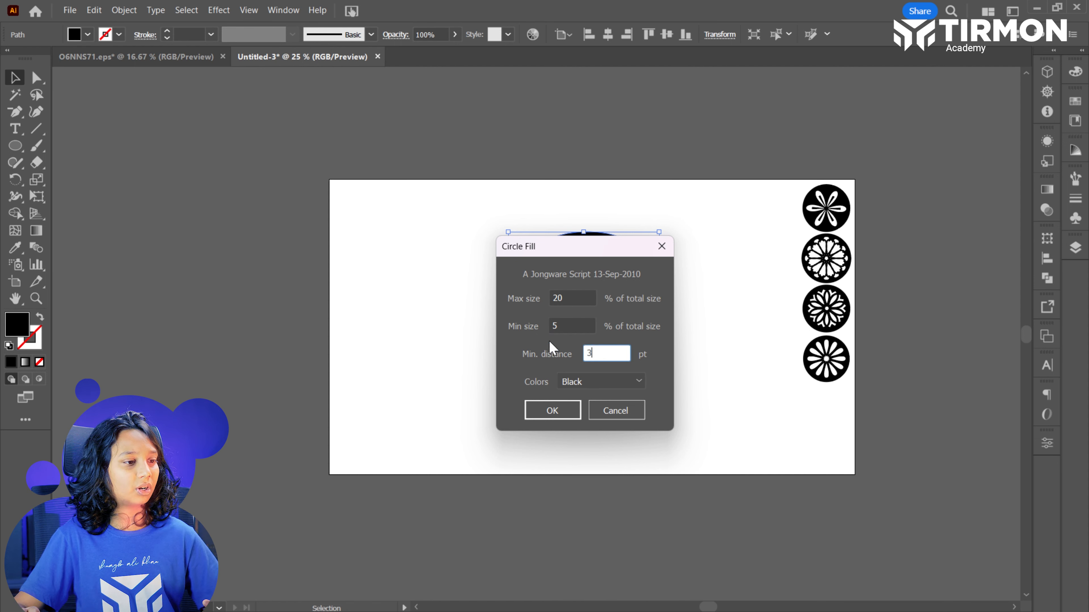
{"action": "double_click", "coordinate": [553, 326]}
{"action": "type", "text": "4"}
{"action": "left_click", "coordinate": [565, 296]}
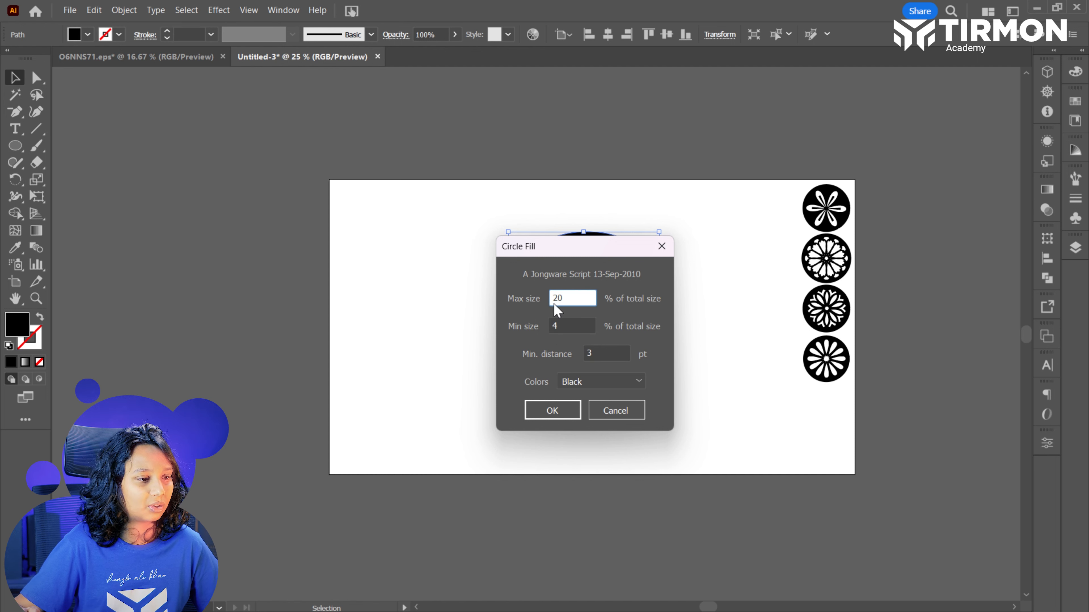
Try the circle fill on the S with gray circles, and undo it.
{"action": "left_click", "coordinate": [584, 382]}
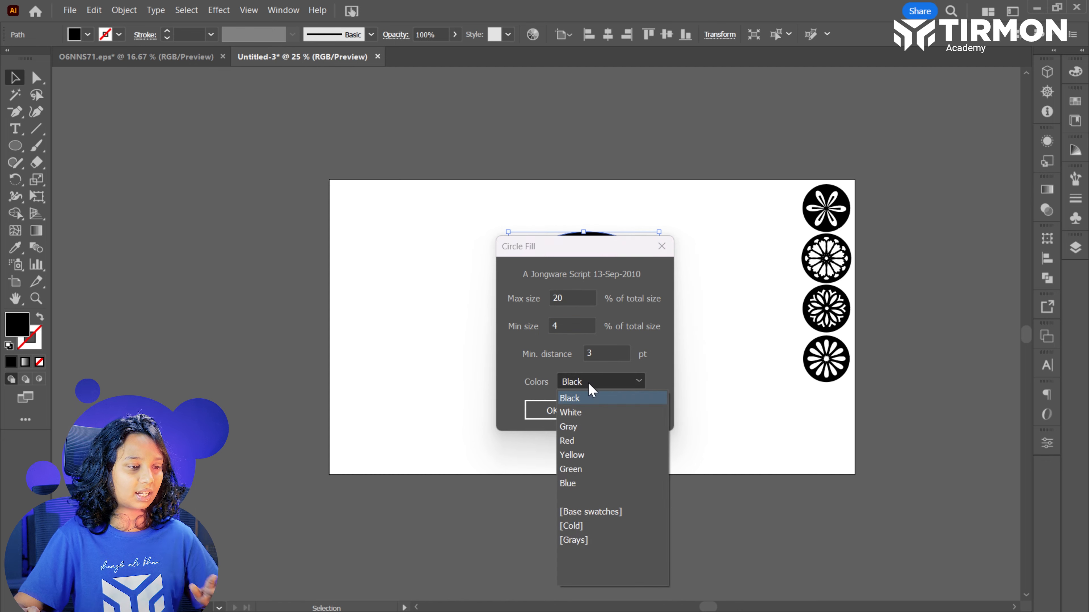
{"action": "left_click", "coordinate": [583, 427]}
{"action": "left_click", "coordinate": [558, 412]}
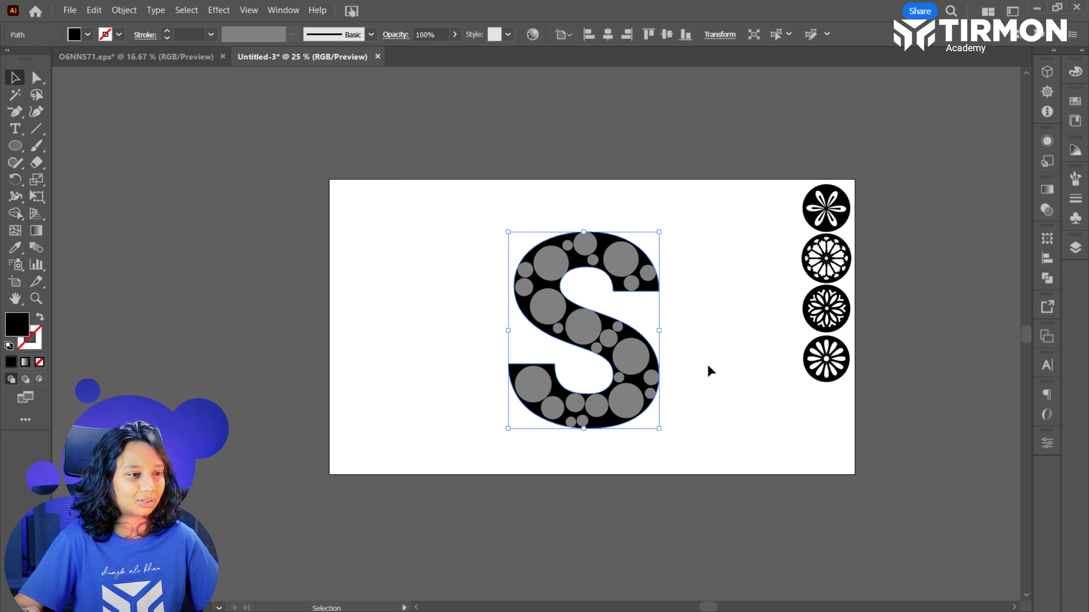
{"action": "key", "text": "a"}
{"action": "key", "text": "v"}
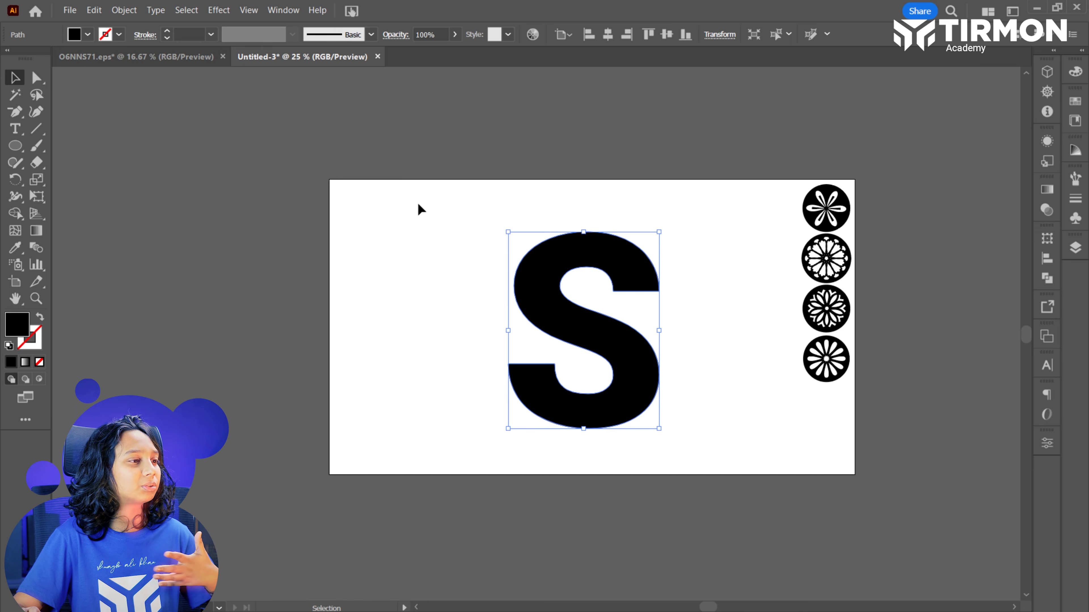
Run the CircleFill script on the S with 15% maximum size, 1% minimum size, 3 pt minimum distance and gray circles.
{"action": "left_click", "coordinate": [72, 11]}
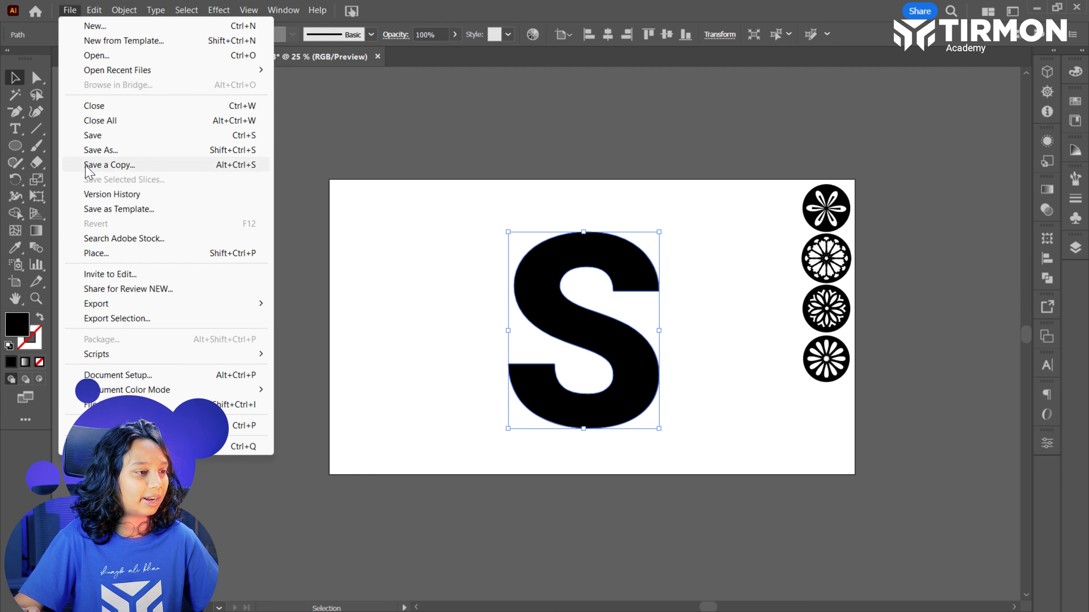
{"action": "mouse_move", "coordinate": [163, 357]}
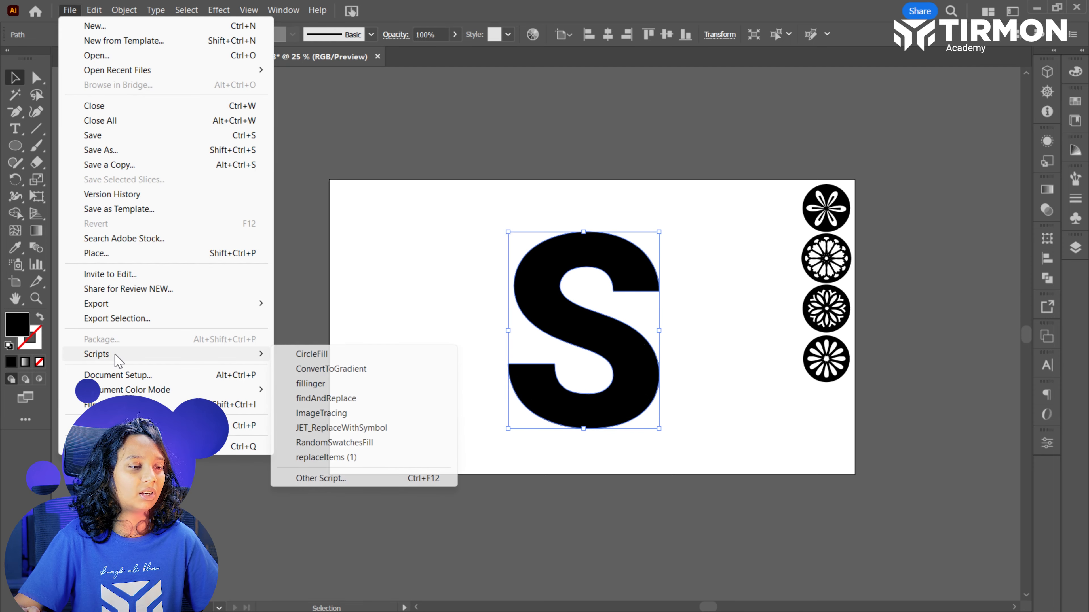
{"action": "left_click", "coordinate": [314, 358]}
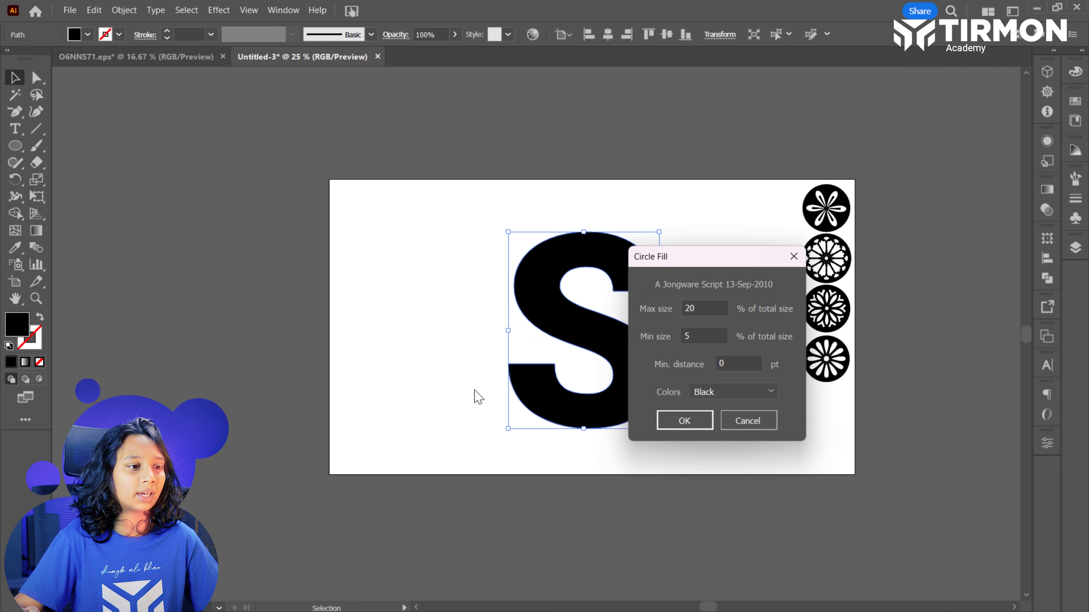
{"action": "double_click", "coordinate": [687, 332]}
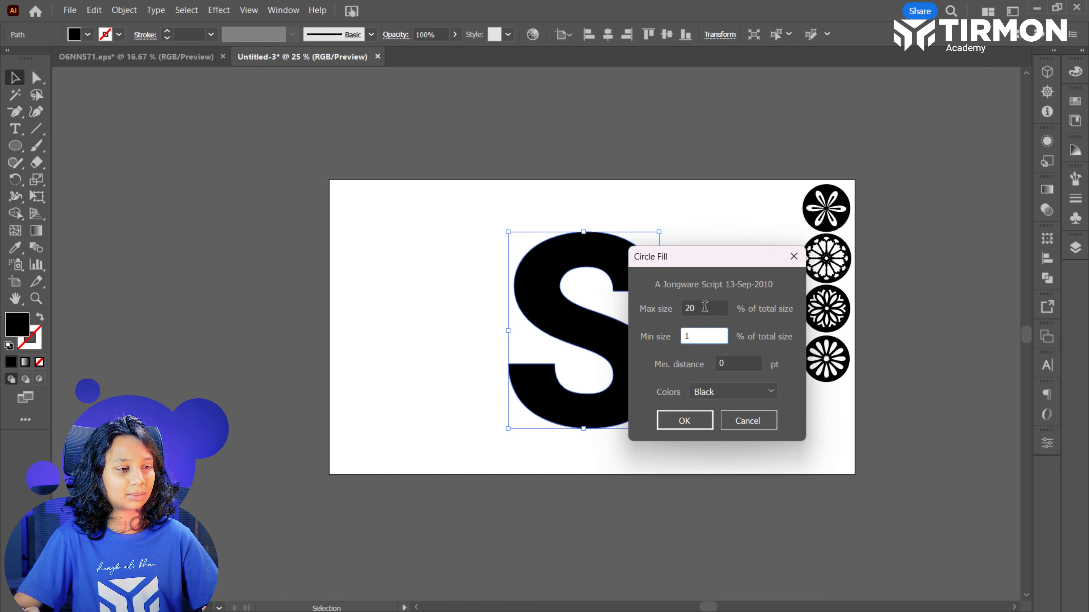
{"action": "left_click_drag", "start_coordinate": [704, 306], "coordinate": [679, 310]}
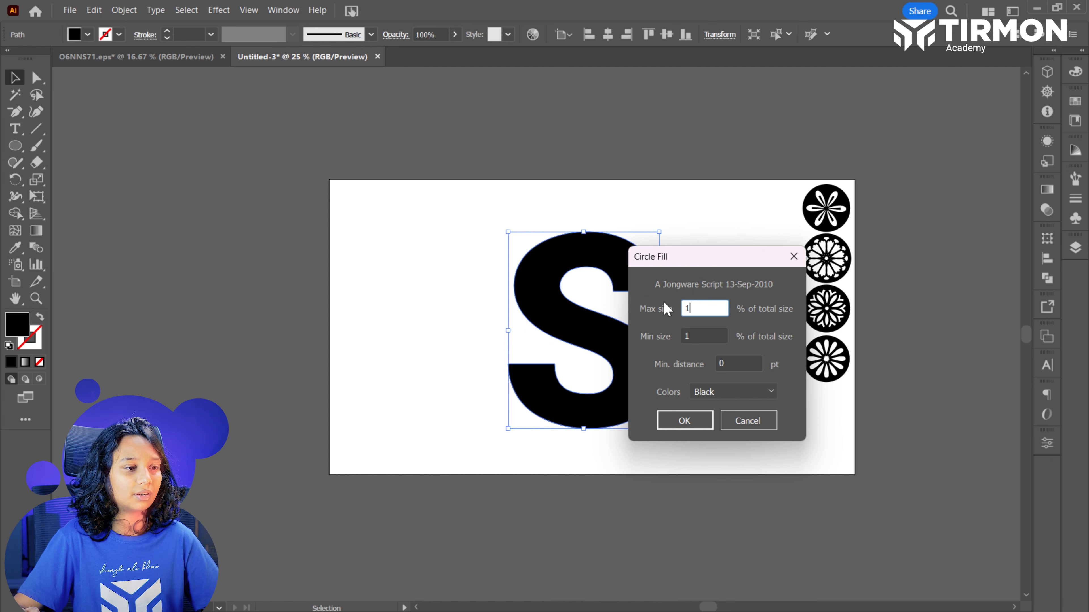
{"action": "double_click", "coordinate": [718, 362]}
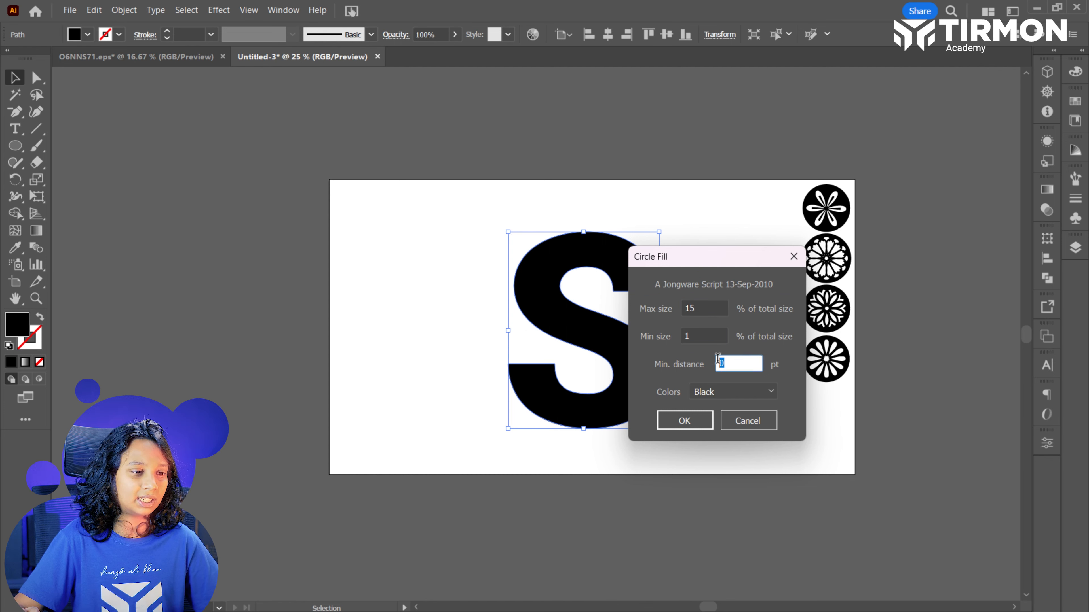
{"action": "type", "text": "3"}
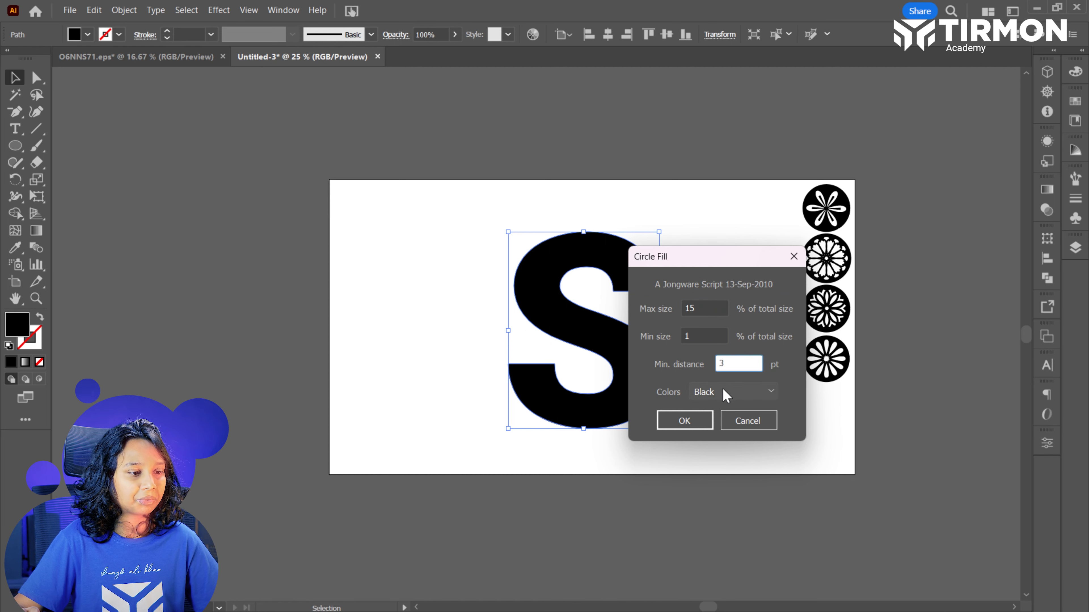
{"action": "left_click", "coordinate": [722, 388]}
{"action": "left_click", "coordinate": [715, 434]}
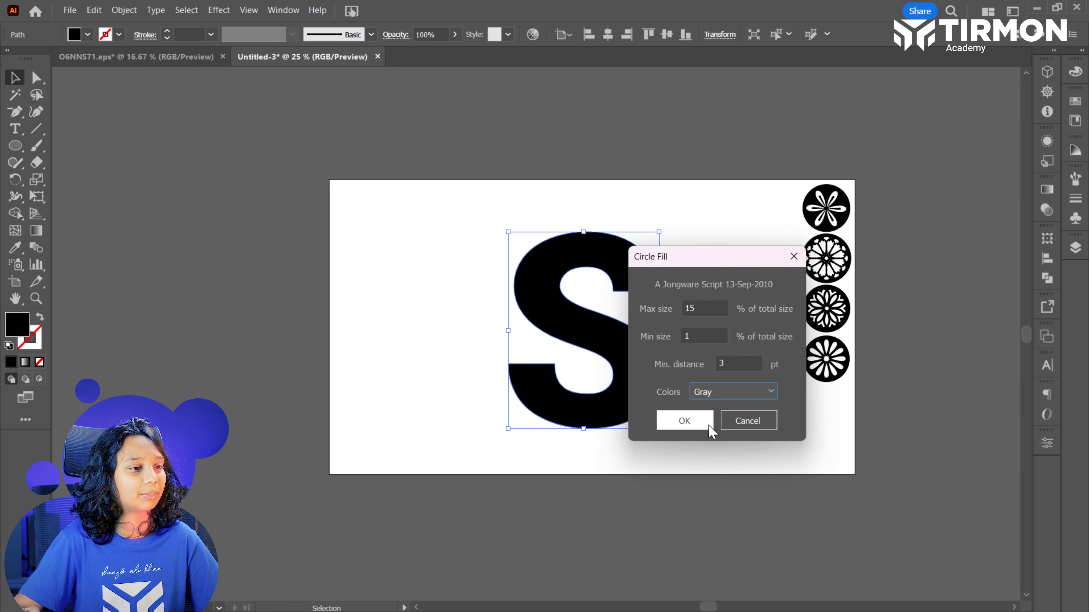
{"action": "left_click", "coordinate": [684, 420]}
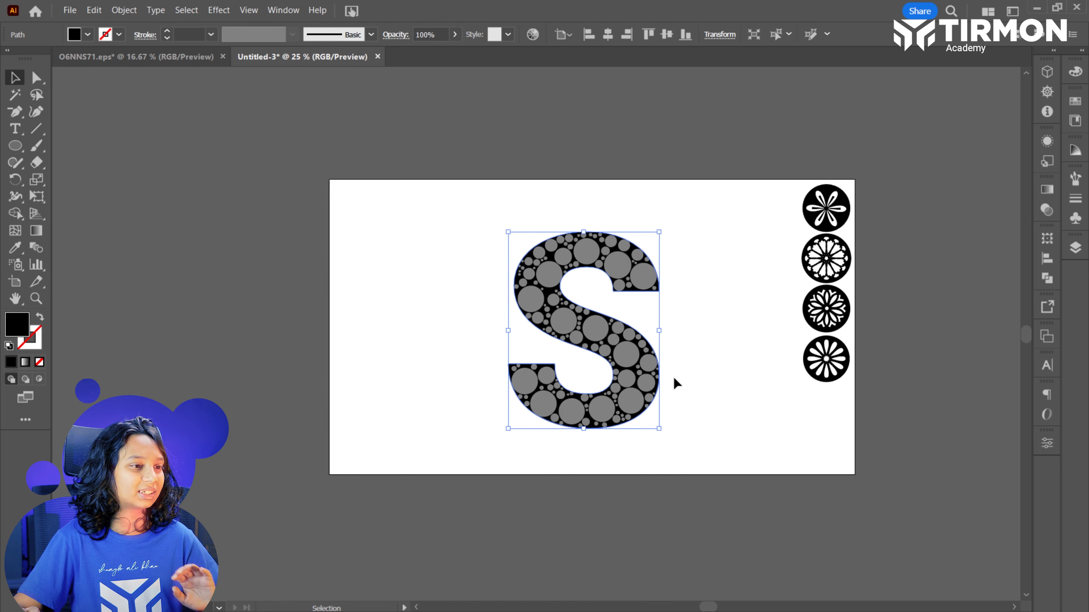
Move the solid black S out from among the gray circles and delete it.
{"action": "scroll", "coordinate": [515, 337], "scroll_direction": "right", "scroll_amount": 3}
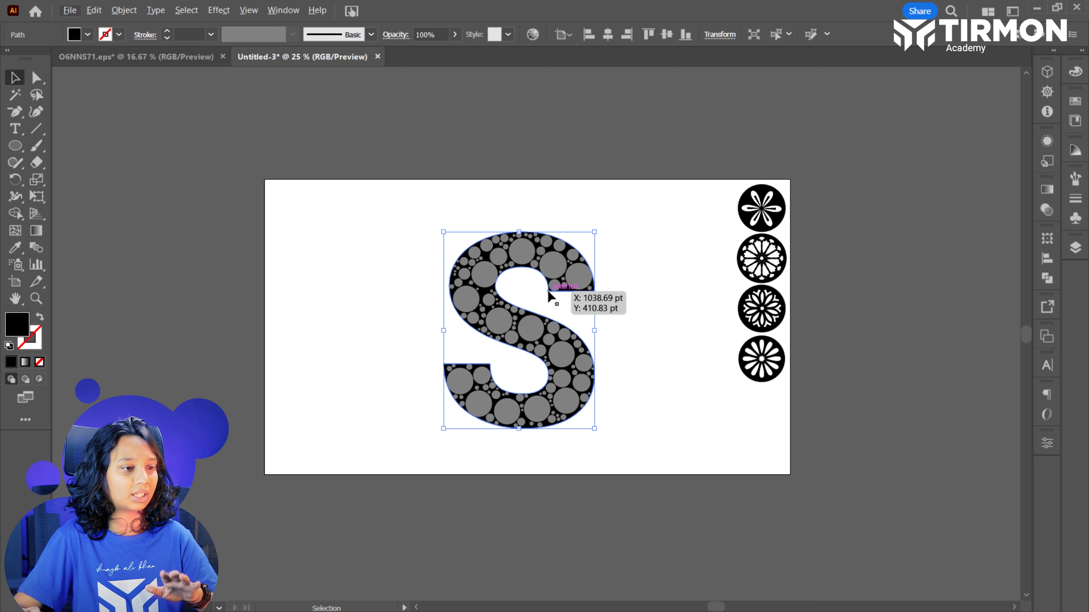
{"action": "left_click_drag", "start_coordinate": [549, 294], "coordinate": [706, 290]}
{"action": "key", "text": "Delete"}
{"action": "left_click_drag", "start_coordinate": [404, 213], "coordinate": [512, 345]}
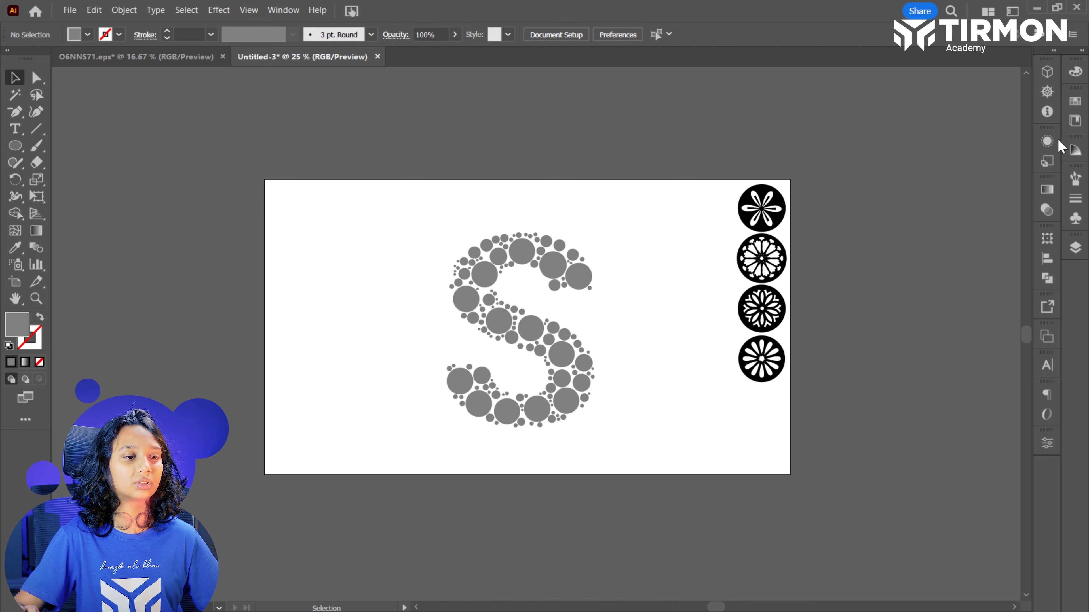
{"action": "left_click", "coordinate": [1051, 141]}
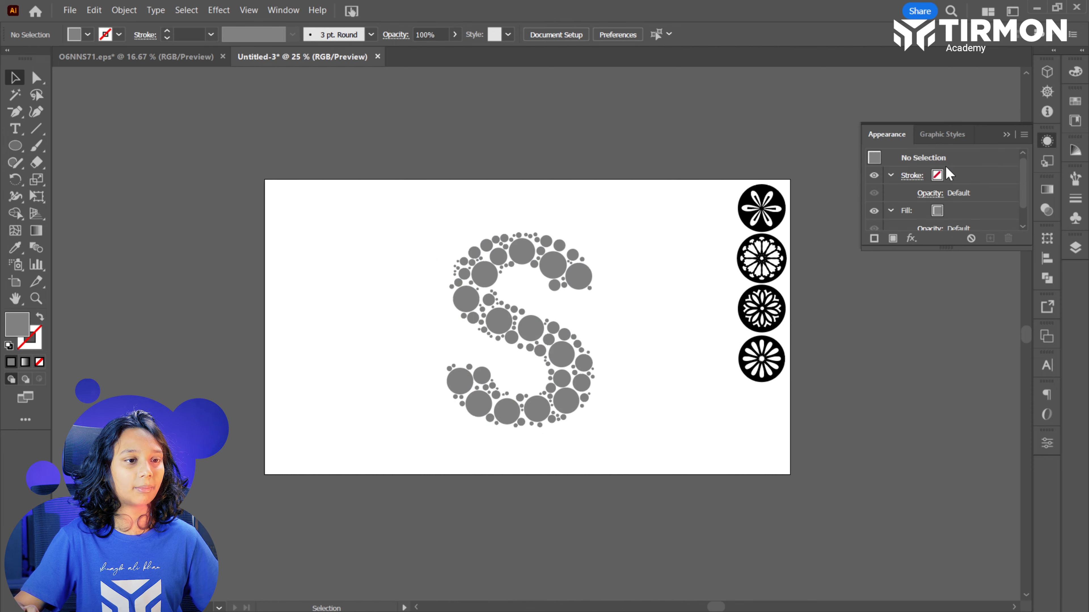
{"action": "left_click", "coordinate": [1049, 142]}
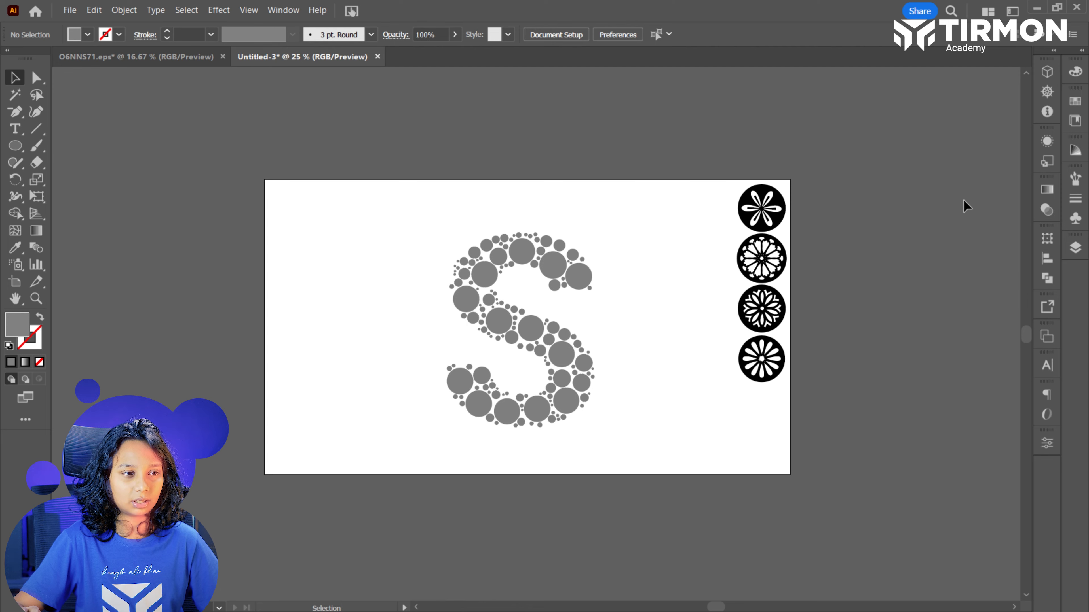
{"action": "left_click", "coordinate": [1074, 218]}
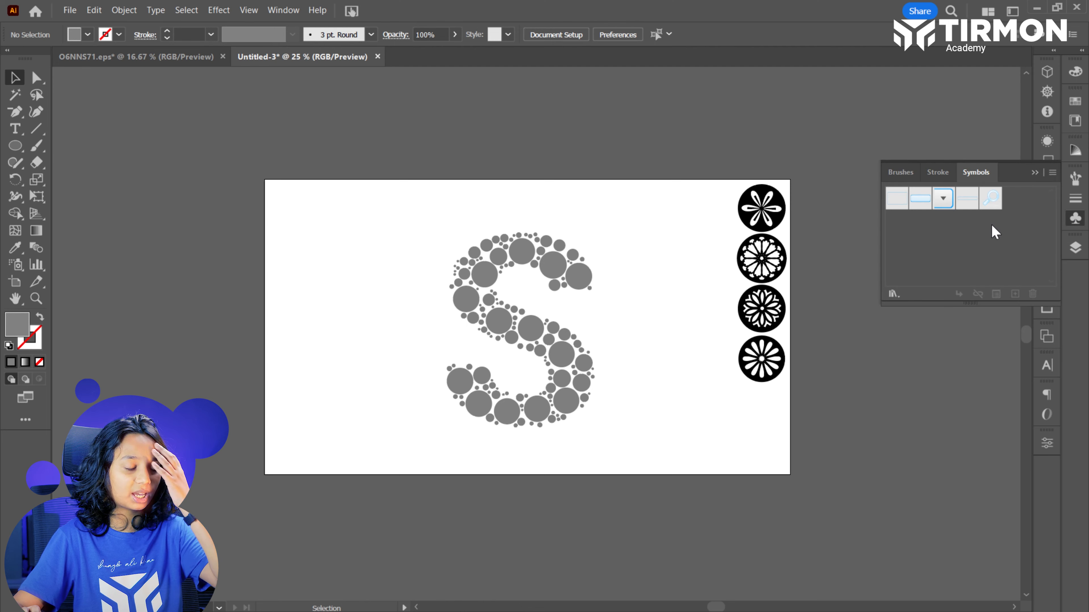
{"action": "left_click", "coordinate": [1075, 224]}
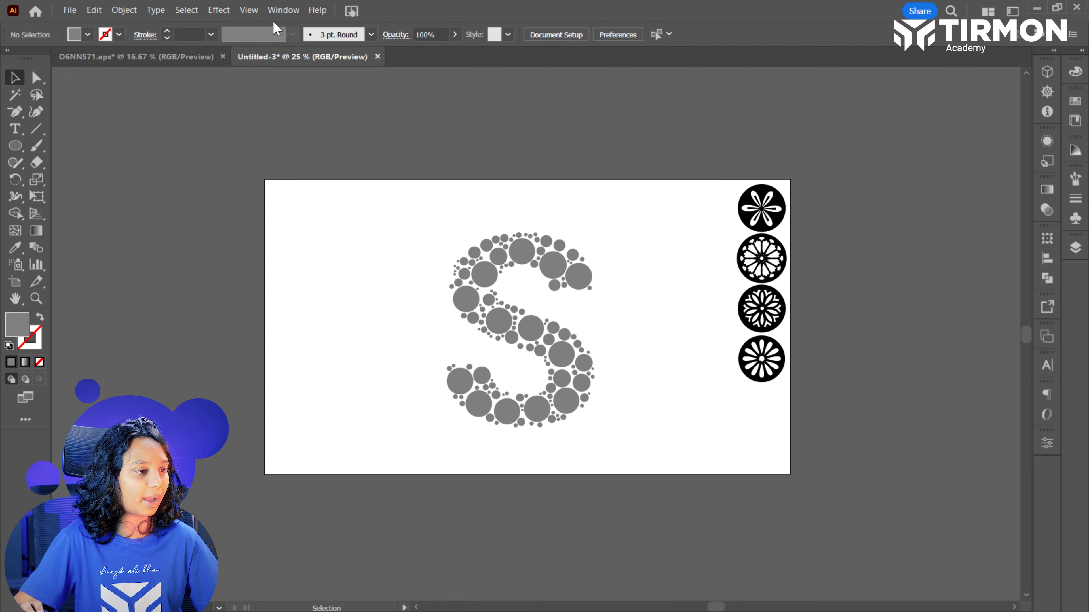
Show the document's symbols and save the topmost six-petal flower ornament as a static Movie Clip symbol.
{"action": "left_click", "coordinate": [279, 12]}
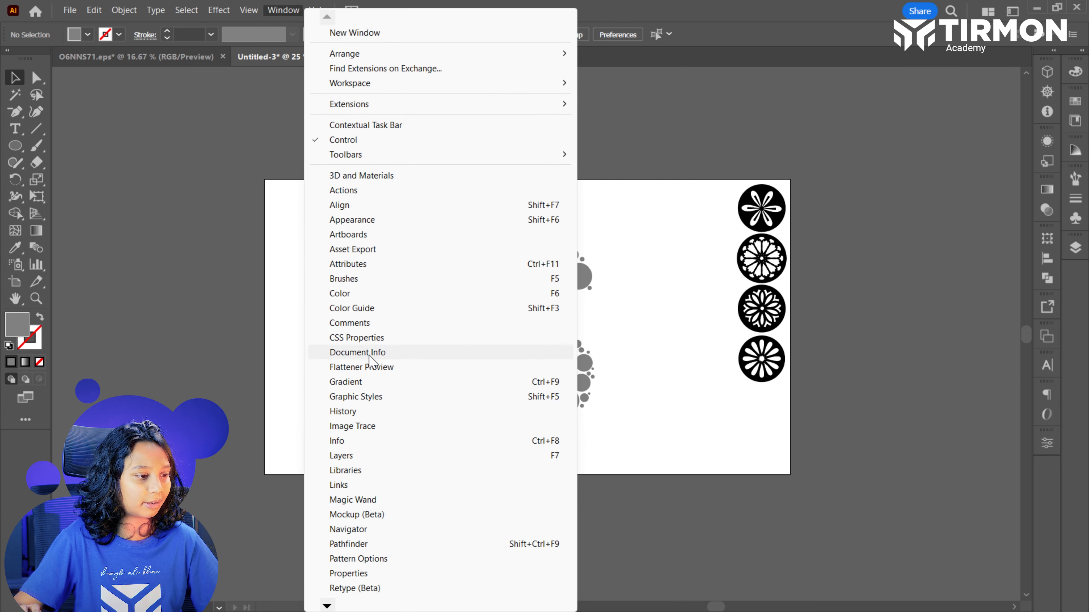
{"action": "mouse_move", "coordinate": [330, 605]}
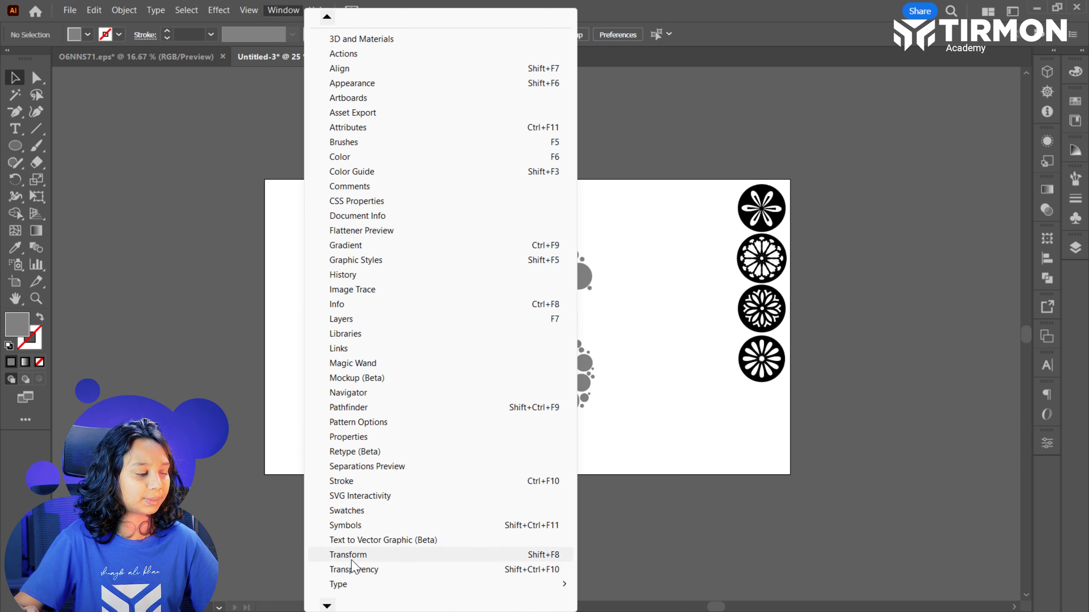
{"action": "left_click", "coordinate": [345, 525]}
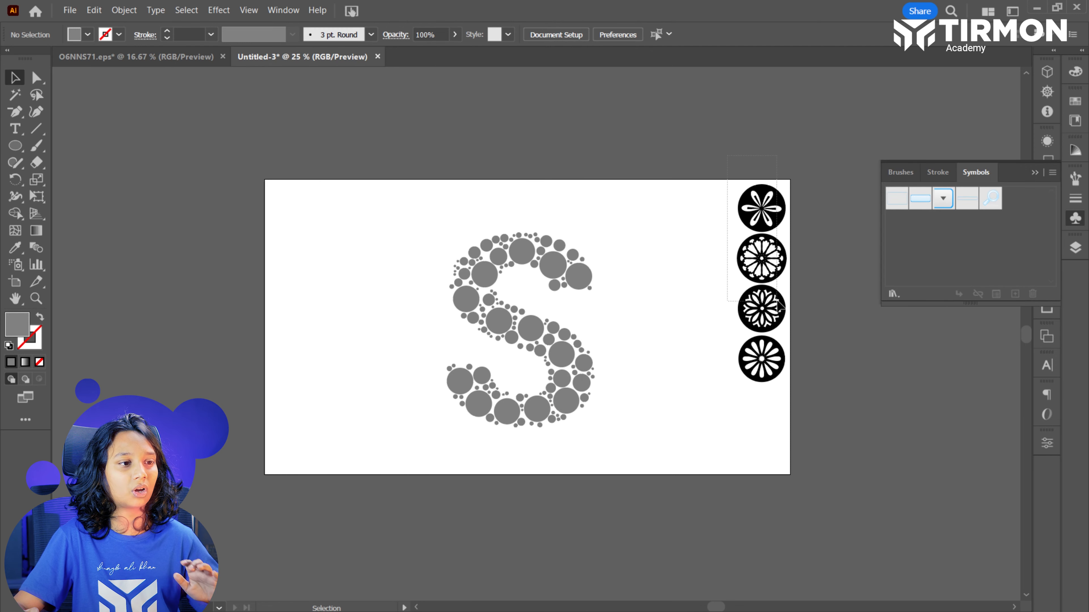
{"action": "left_click", "coordinate": [759, 207]}
{"action": "left_click_drag", "start_coordinate": [759, 207], "coordinate": [1007, 220]}
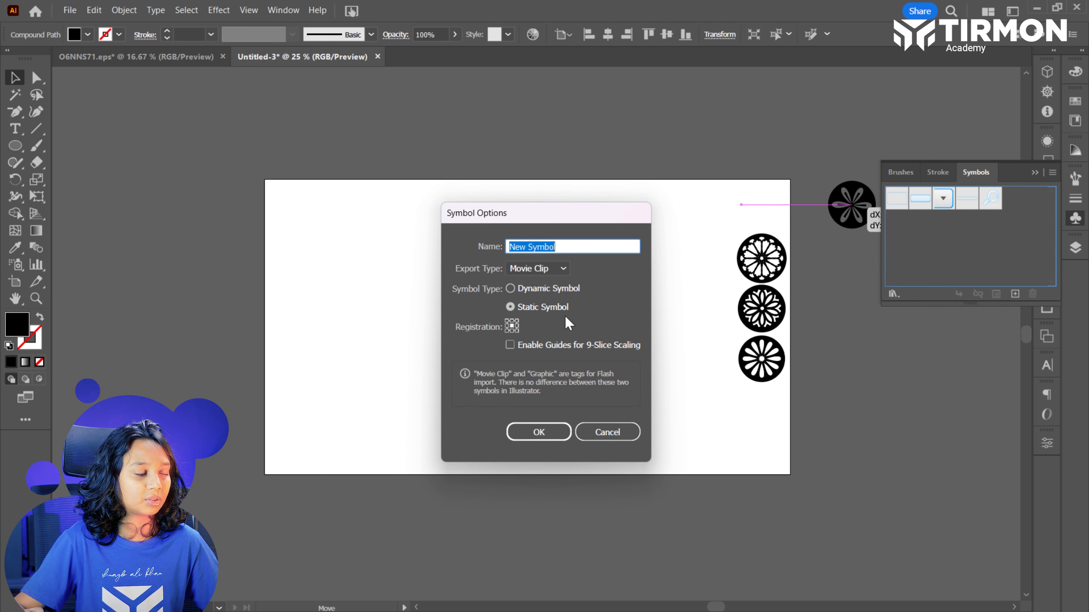
{"action": "left_click", "coordinate": [539, 432]}
Save the other three round ornaments as separate static Movie Clip symbols and clear the selection.
{"action": "left_click_drag", "start_coordinate": [764, 250], "coordinate": [943, 243]}
{"action": "left_click", "coordinate": [537, 432]}
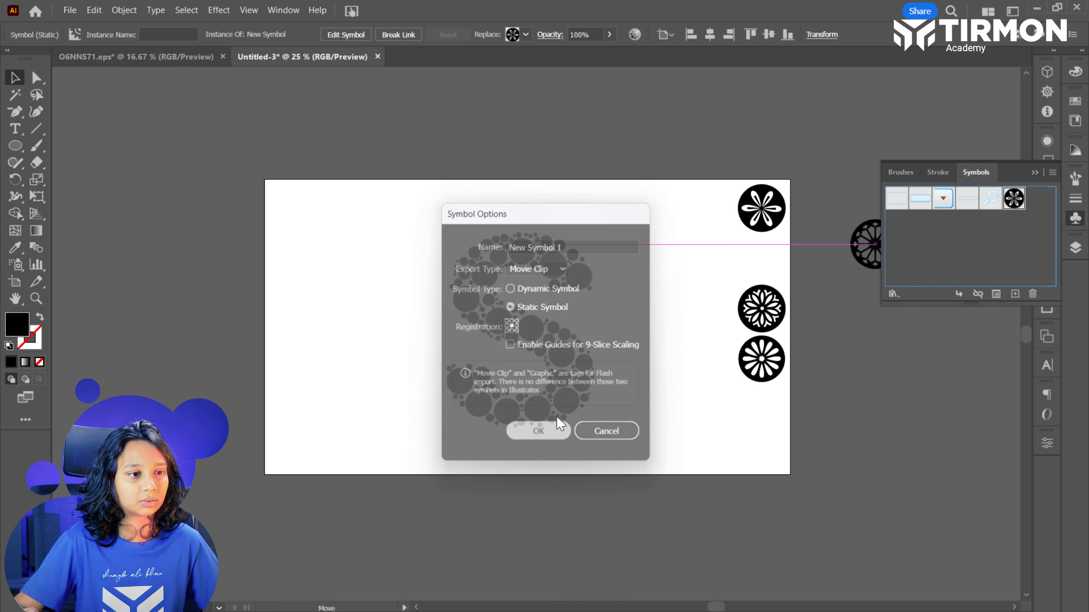
{"action": "left_click_drag", "start_coordinate": [741, 313], "coordinate": [912, 258]}
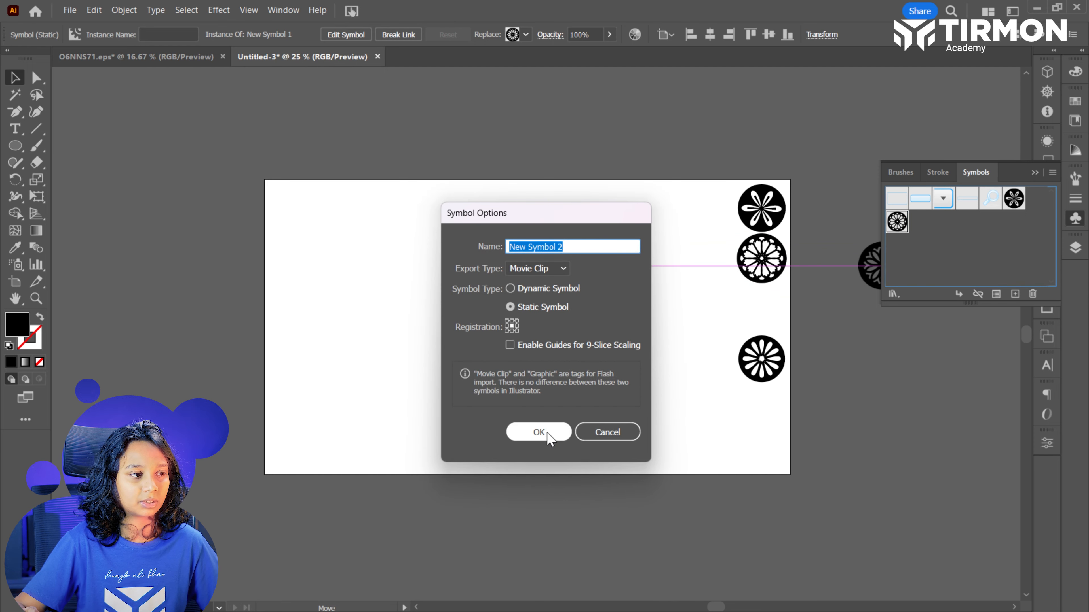
{"action": "left_click", "coordinate": [539, 433]}
{"action": "left_click_drag", "start_coordinate": [763, 360], "coordinate": [921, 253]}
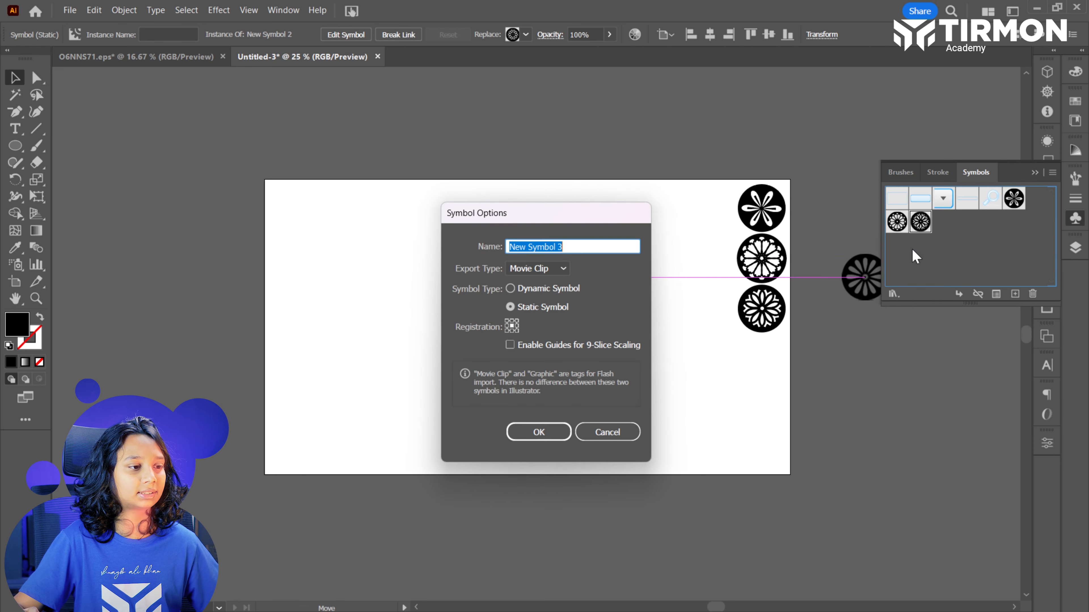
{"action": "left_click", "coordinate": [531, 432]}
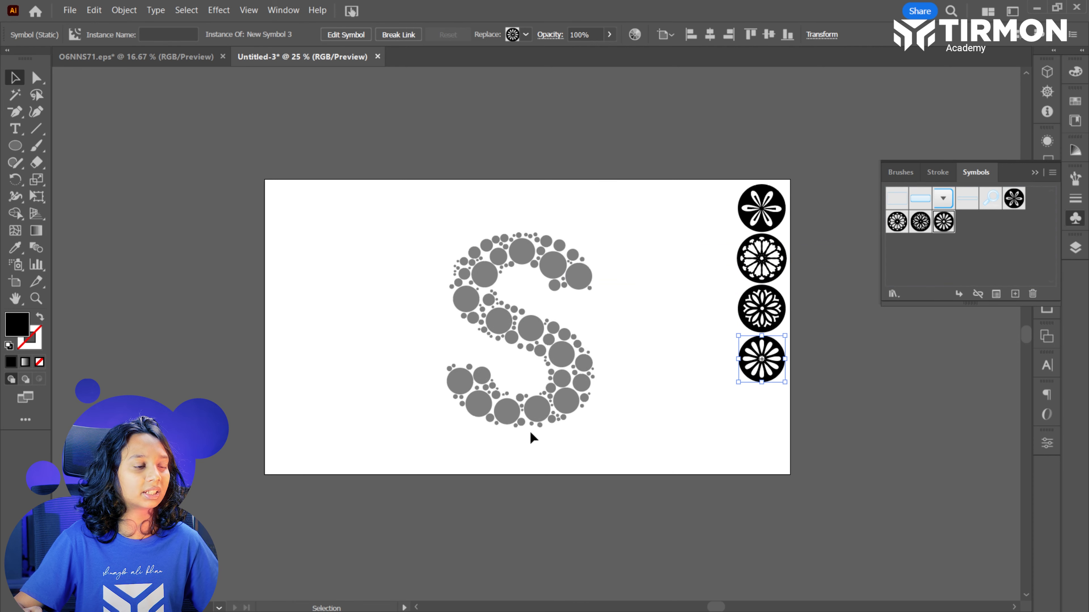
{"action": "left_click", "coordinate": [620, 306]}
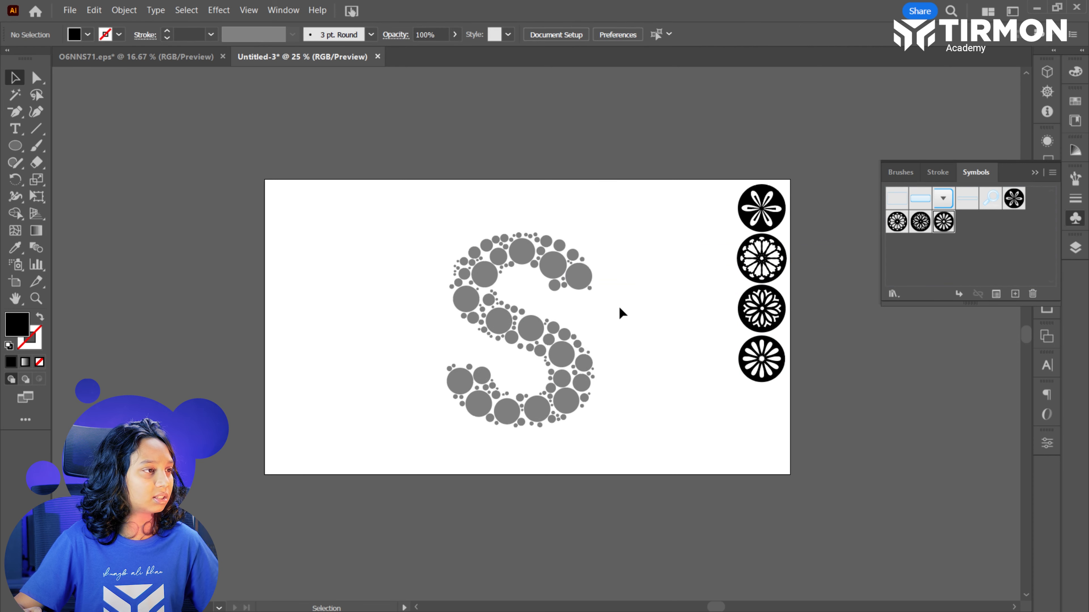
{"action": "left_click", "coordinate": [16, 95]}
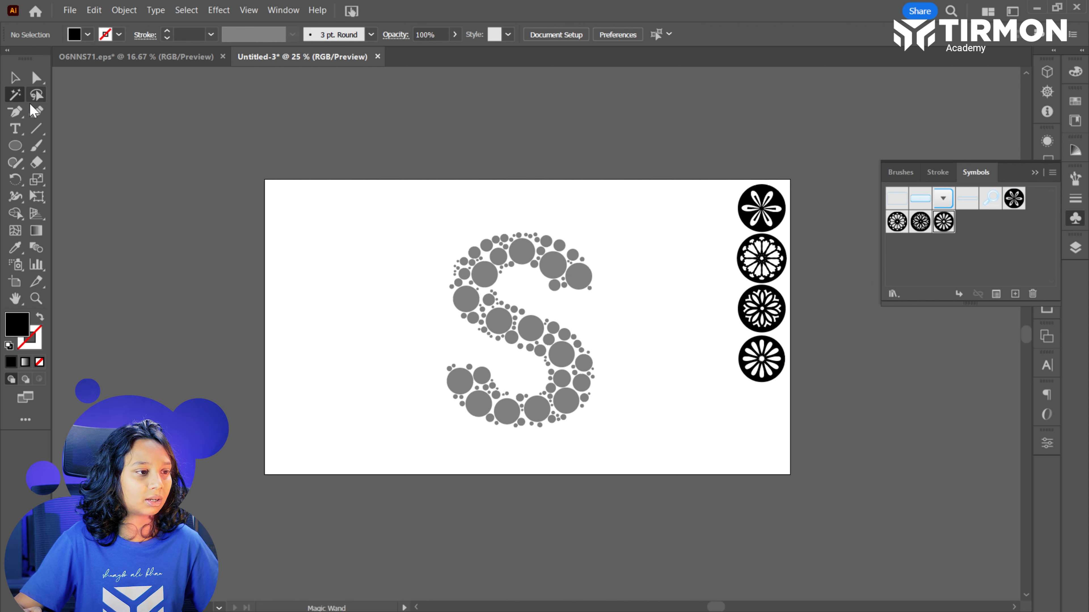
{"action": "left_click", "coordinate": [530, 255]}
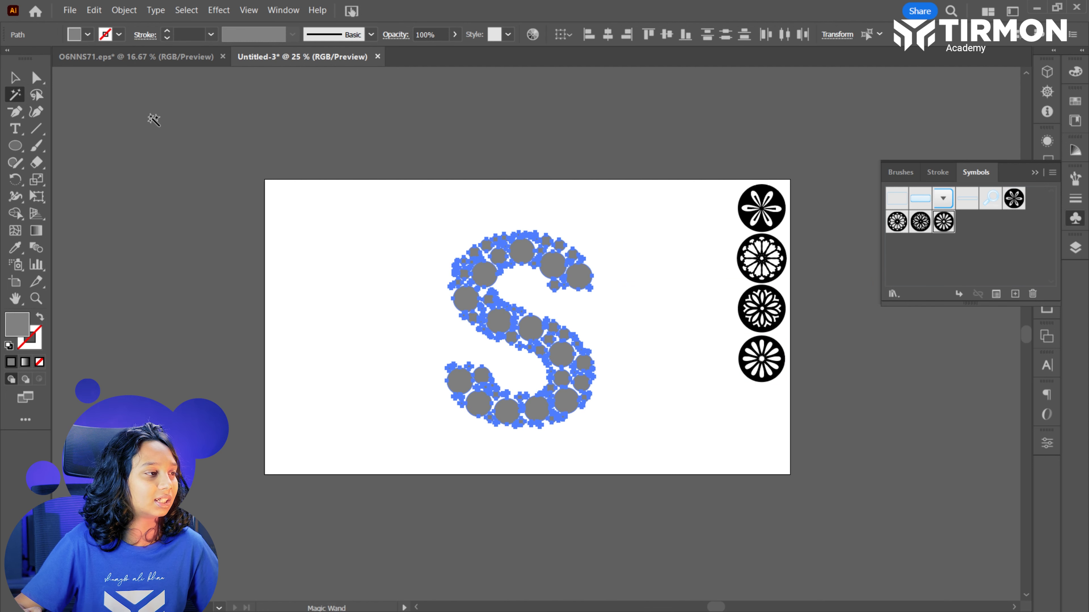
{"action": "left_click", "coordinate": [14, 78]}
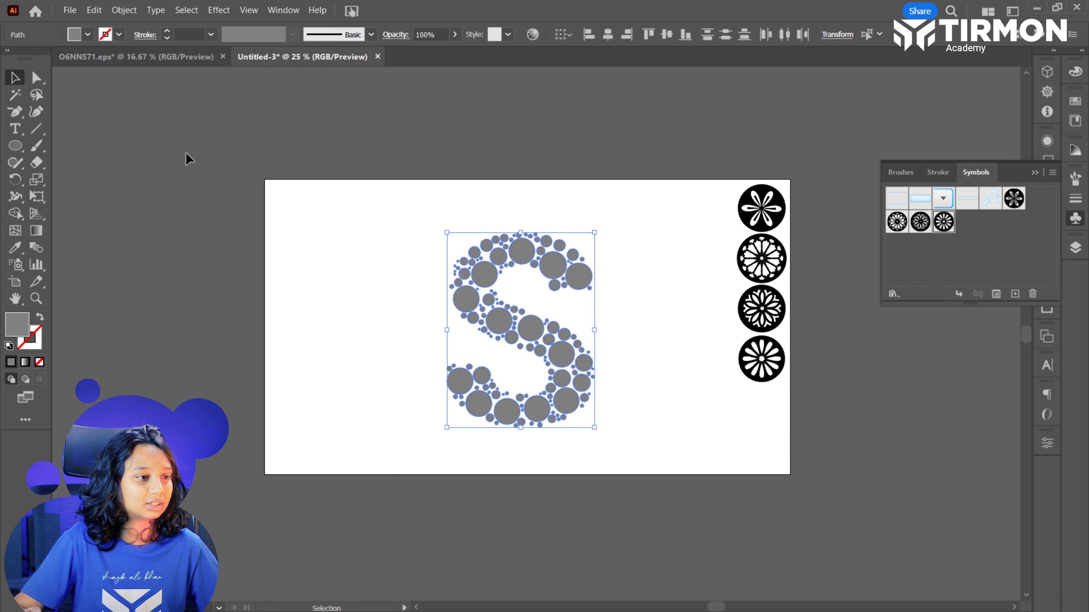
{"action": "left_click", "coordinate": [252, 181]}
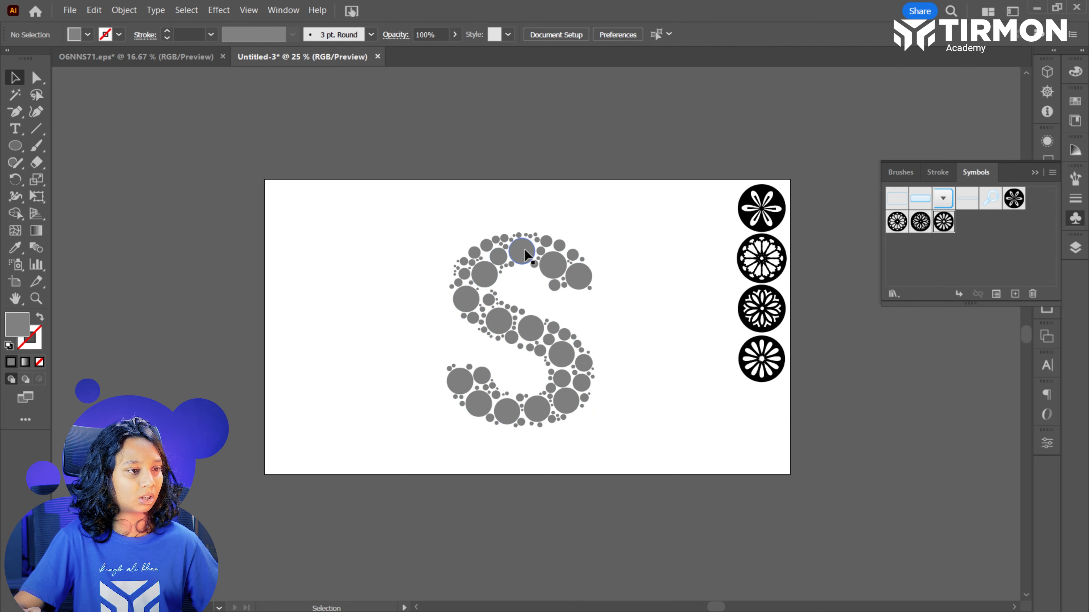
Select a scattered mix of large and small gray circles spread over the whole S as one group for symbol replacement.
{"action": "scroll", "coordinate": [525, 251], "scroll_direction": "up", "scroll_amount": 1}
{"action": "left_click", "coordinate": [522, 260]}
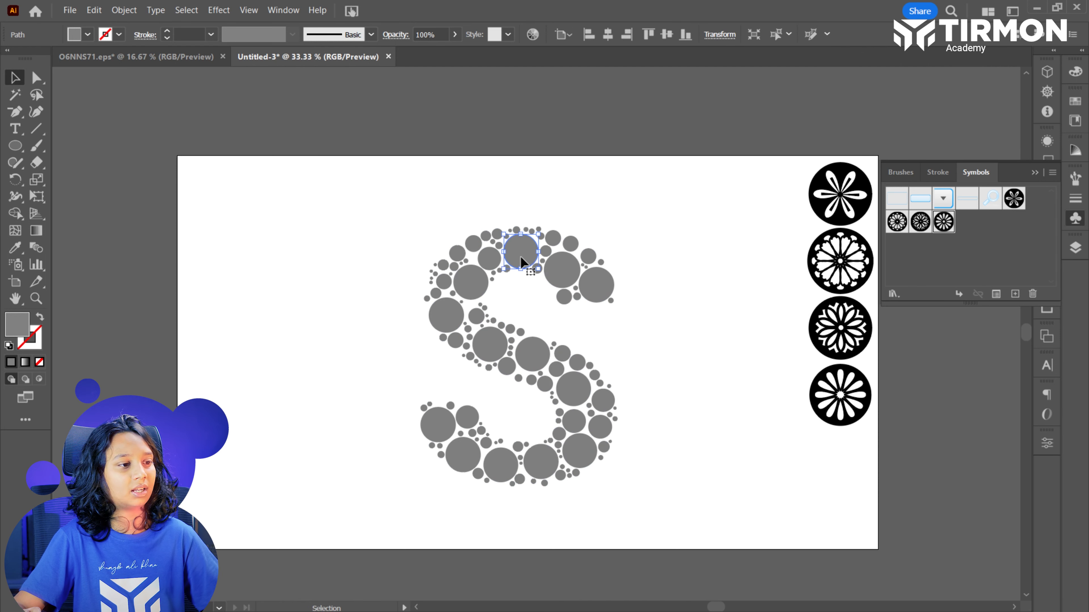
{"action": "left_click", "coordinate": [486, 260], "text": "shift"}
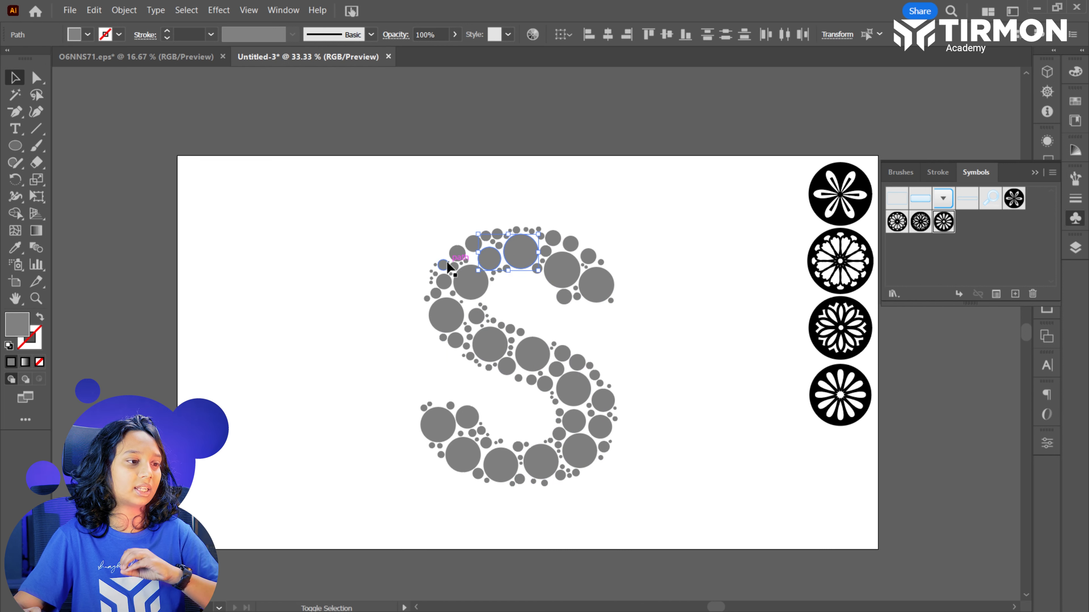
{"action": "left_click", "coordinate": [445, 264], "text": "shift"}
{"action": "left_click", "coordinate": [452, 294], "text": "shift"}
{"action": "left_click", "coordinate": [453, 338], "text": "shift"}
{"action": "left_click", "coordinate": [488, 343], "text": "shift"}
{"action": "left_click", "coordinate": [567, 380], "text": "shift"}
{"action": "left_click", "coordinate": [574, 452], "text": "shift"}
{"action": "left_click", "coordinate": [535, 459], "text": "shift"}
{"action": "left_click", "coordinate": [517, 445], "text": "shift"}
{"action": "left_click", "coordinate": [484, 441], "text": "shift"}
{"action": "left_click", "coordinate": [480, 423], "text": "shift"}
{"action": "left_click", "coordinate": [431, 446], "text": "shift"}
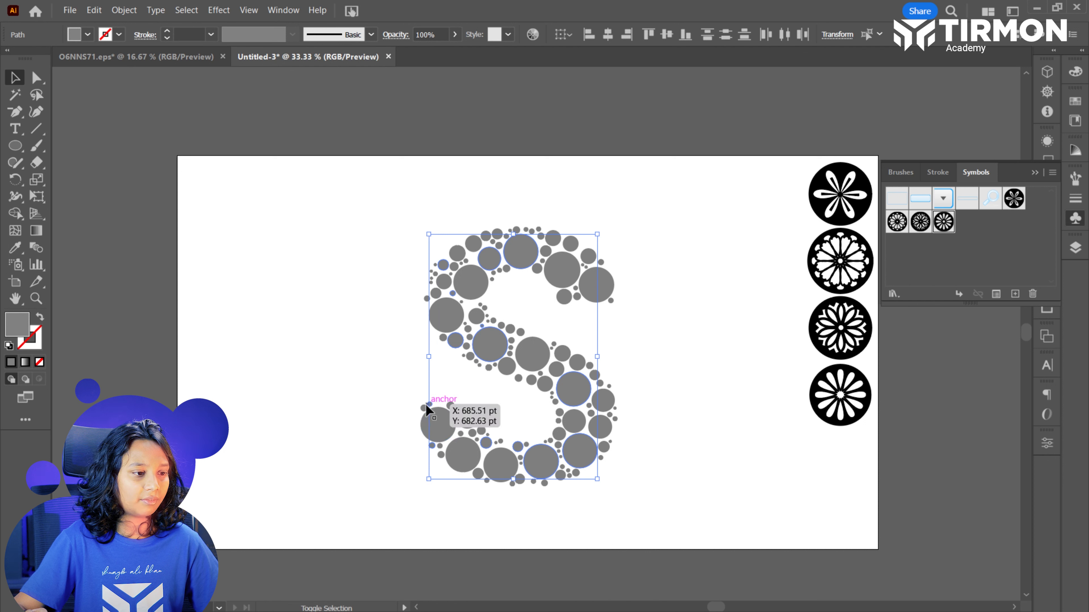
{"action": "left_click", "coordinate": [424, 425], "text": "shift"}
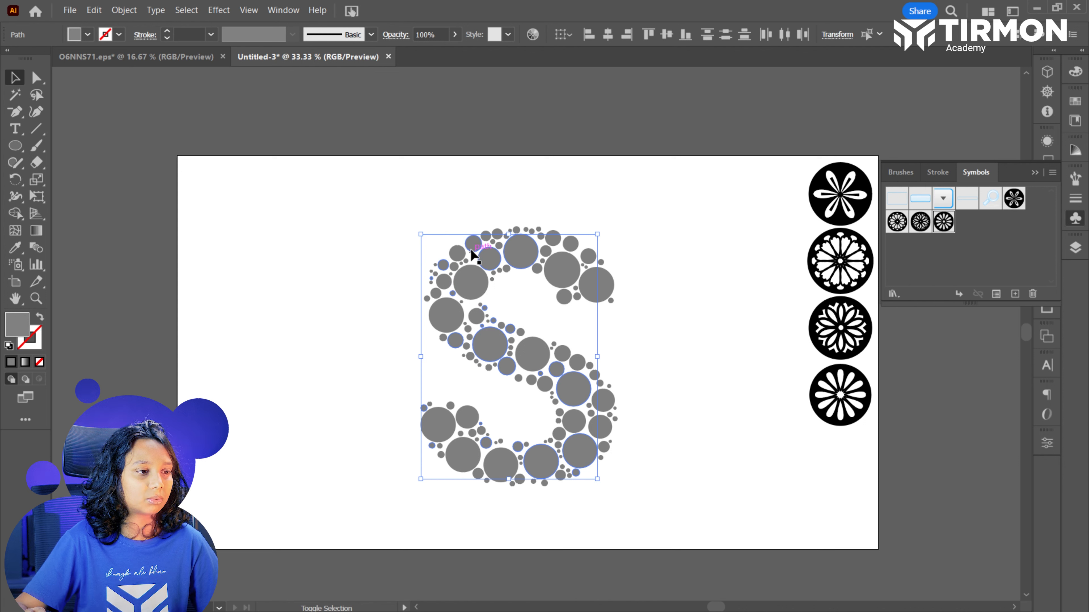
{"action": "left_click", "coordinate": [597, 286], "text": "shift"}
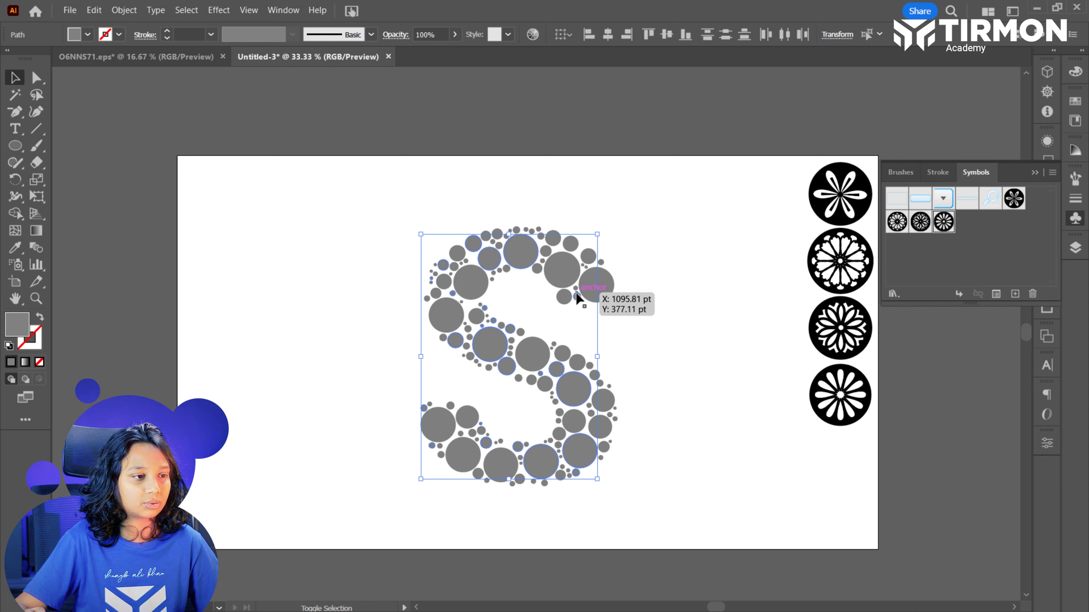
{"action": "left_click", "coordinate": [596, 265], "text": "shift"}
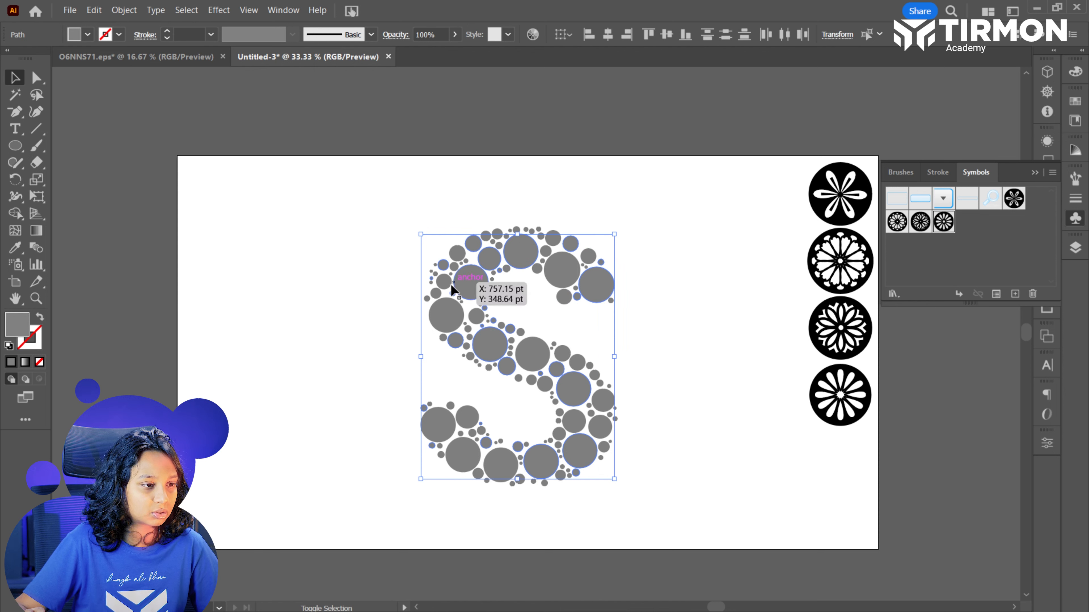
{"action": "left_click", "coordinate": [436, 295], "text": "shift"}
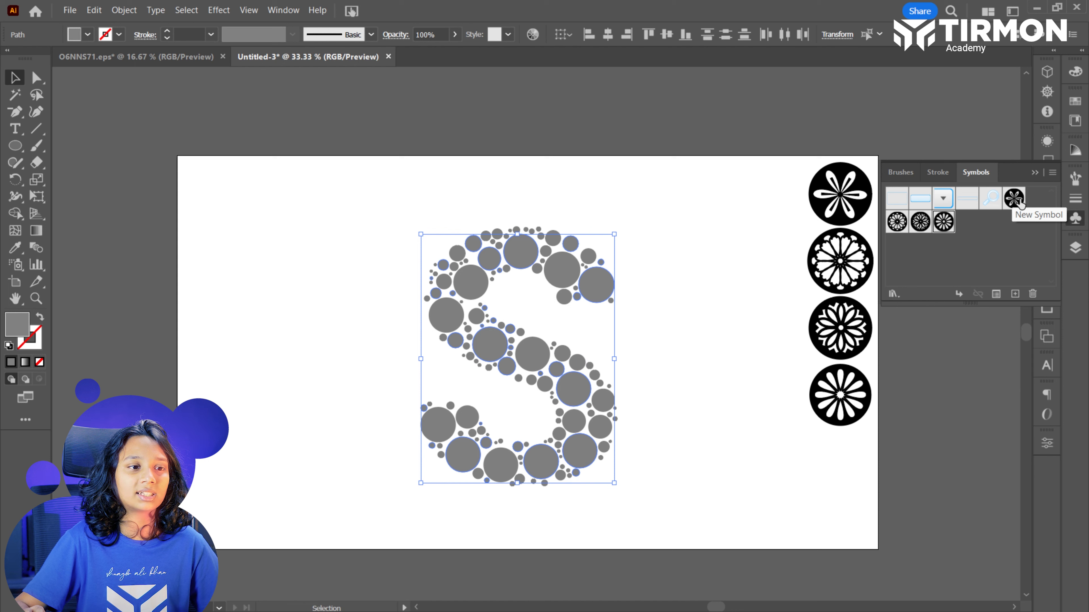
Replace the selected gray circles with the six-petal flower symbol by running the JET_ReplaceWithSymbol script.
{"action": "left_click", "coordinate": [69, 10]}
{"action": "mouse_move", "coordinate": [138, 354]}
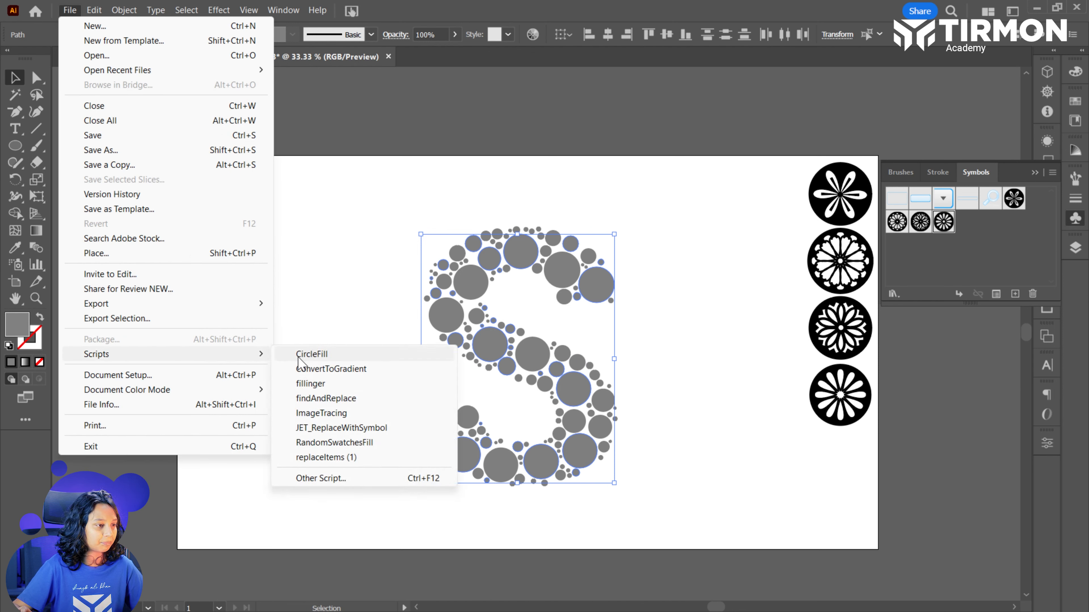
{"action": "left_click", "coordinate": [358, 428]}
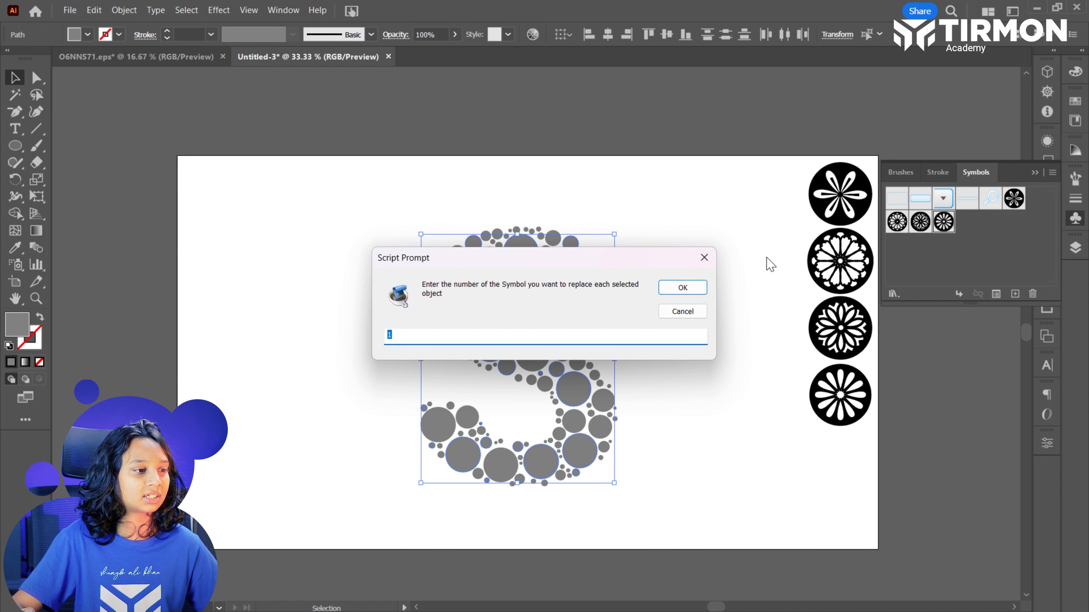
{"action": "left_click", "coordinate": [681, 288]}
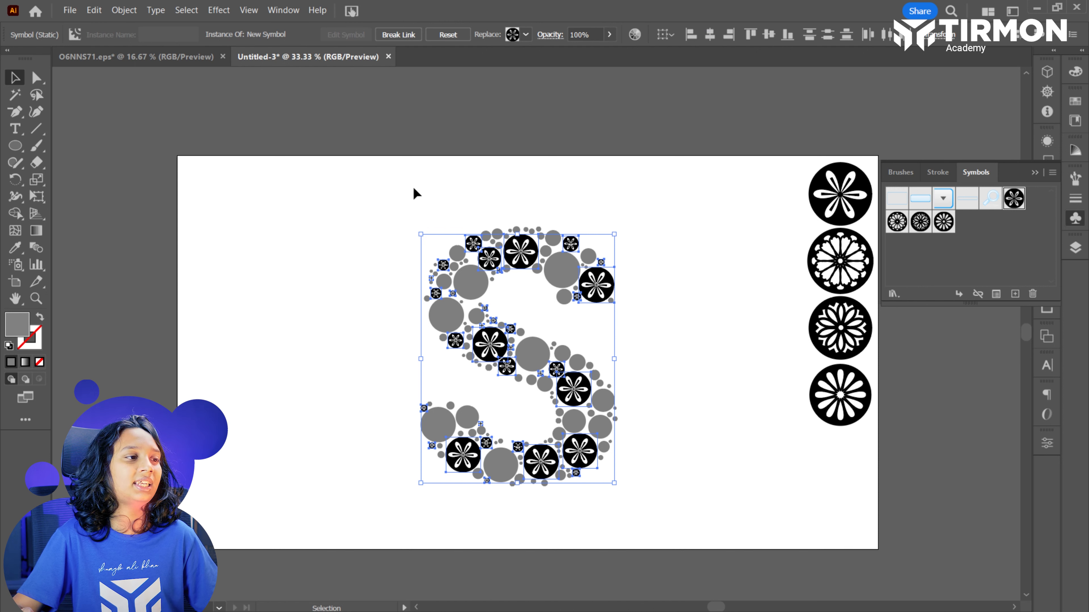
Expand the placed six-petal flower symbols with Object and Fill enabled and clear the selection.
{"action": "left_click", "coordinate": [70, 10]}
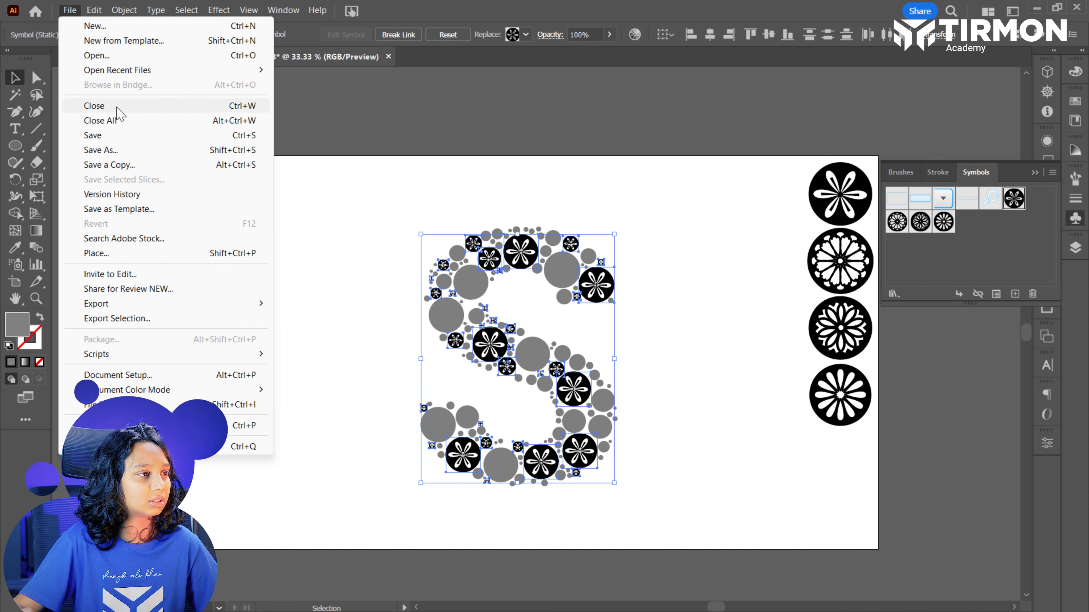
{"action": "left_click", "coordinate": [124, 10]}
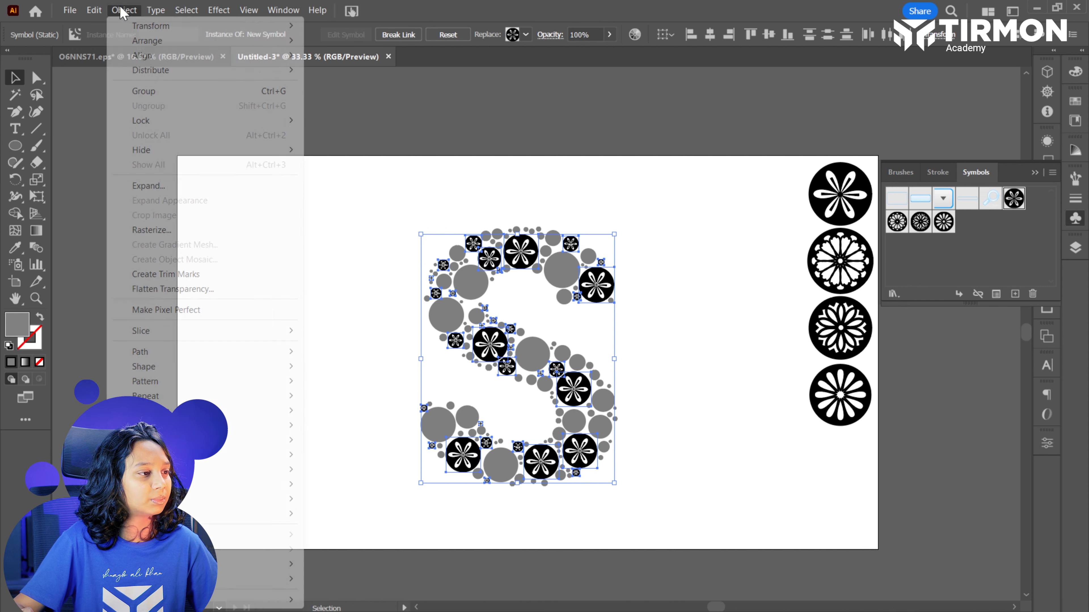
{"action": "left_click", "coordinate": [156, 187]}
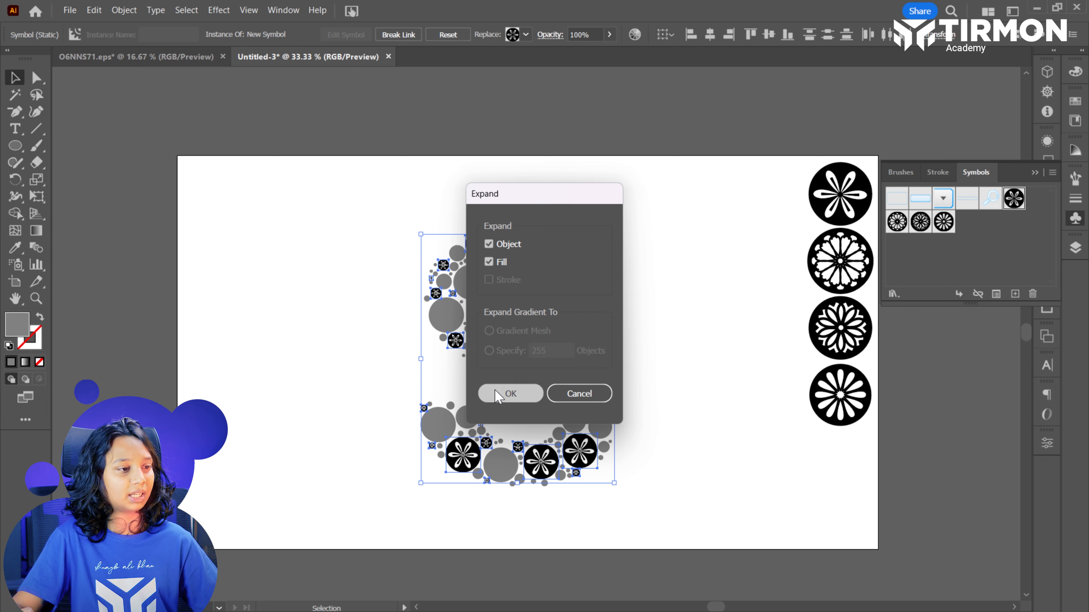
{"action": "left_click", "coordinate": [500, 392]}
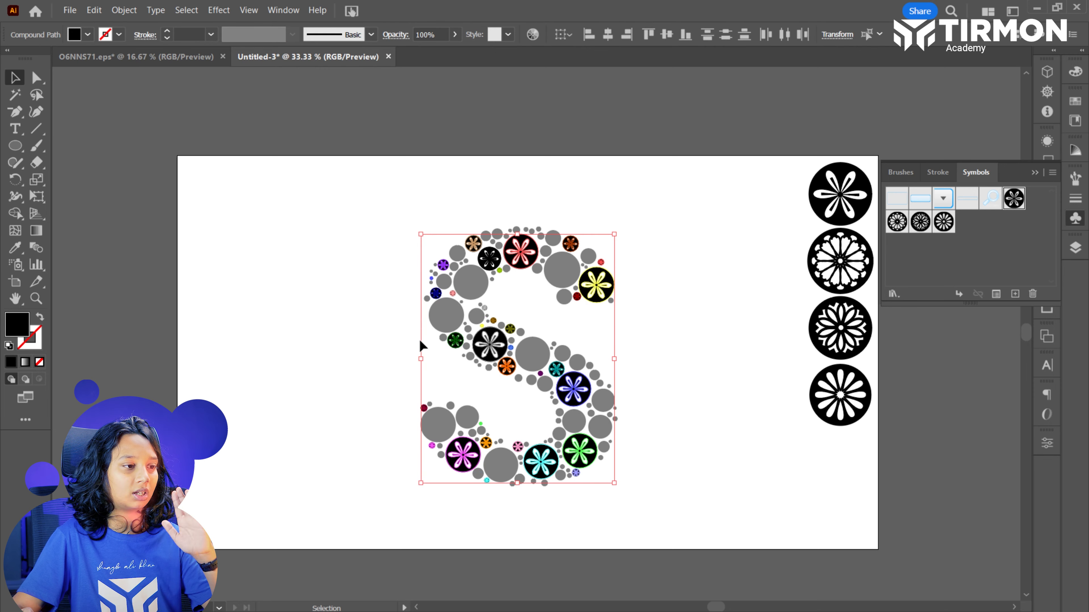
{"action": "left_click", "coordinate": [375, 315]}
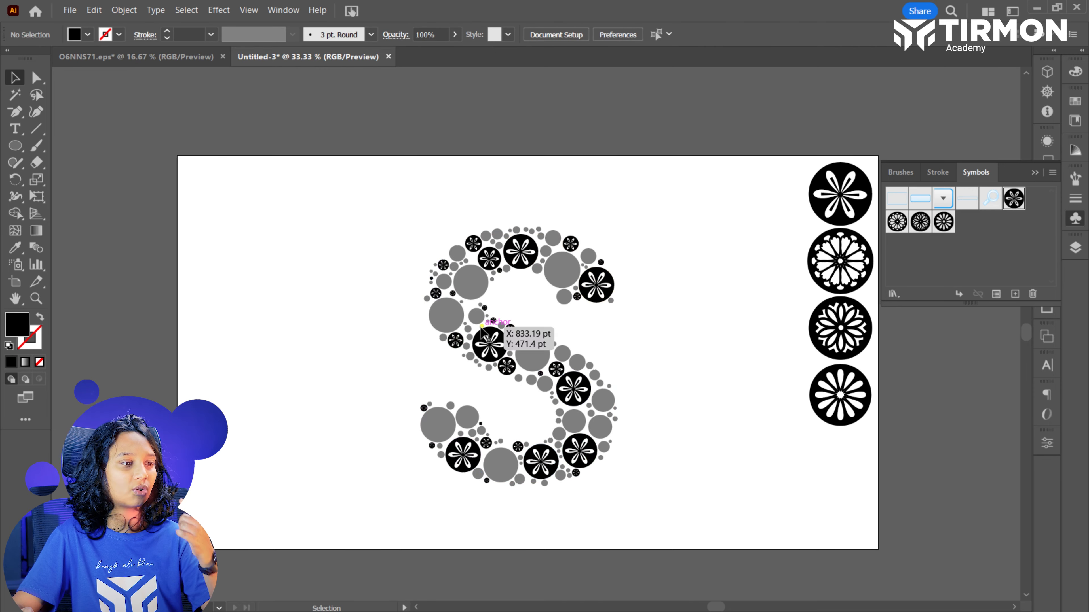
Select a mix of the remaining large and small gray circles across the upper curve of the S.
{"action": "scroll", "coordinate": [470, 342], "scroll_direction": "up", "scroll_amount": 1}
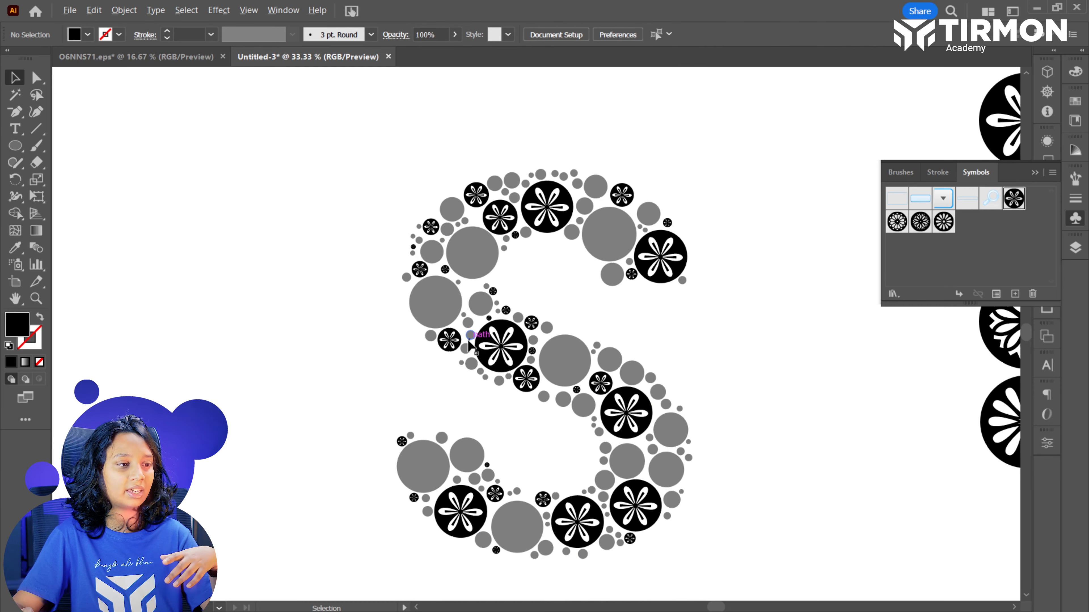
{"action": "left_click", "coordinate": [443, 305]}
{"action": "left_click", "coordinate": [476, 248], "text": "shift"}
{"action": "left_click", "coordinate": [438, 251], "text": "shift"}
{"action": "left_click", "coordinate": [466, 219], "text": "shift"}
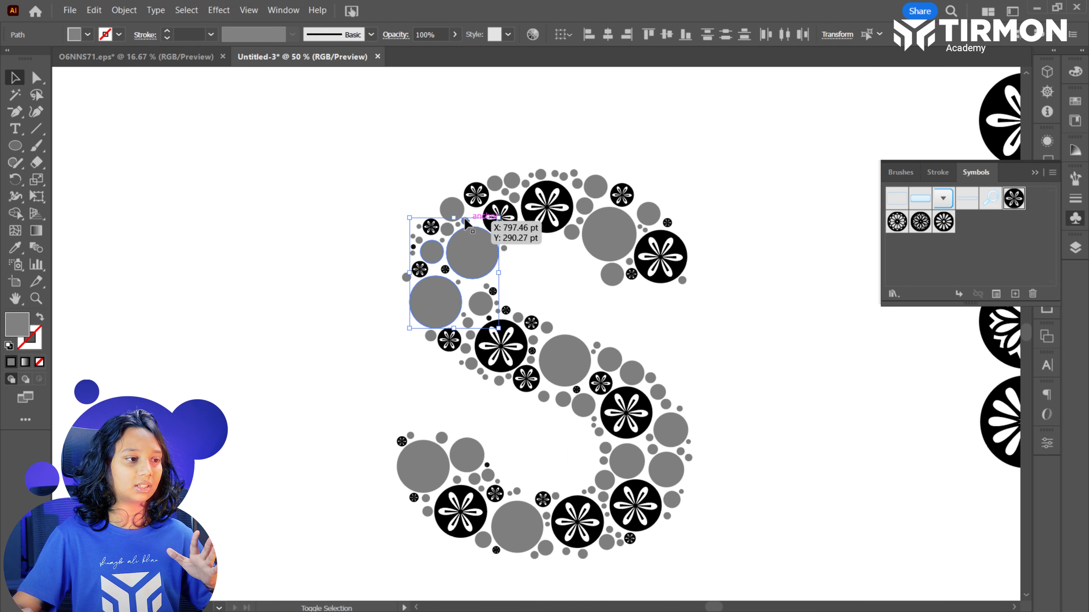
{"action": "left_click", "coordinate": [453, 205], "text": "shift"}
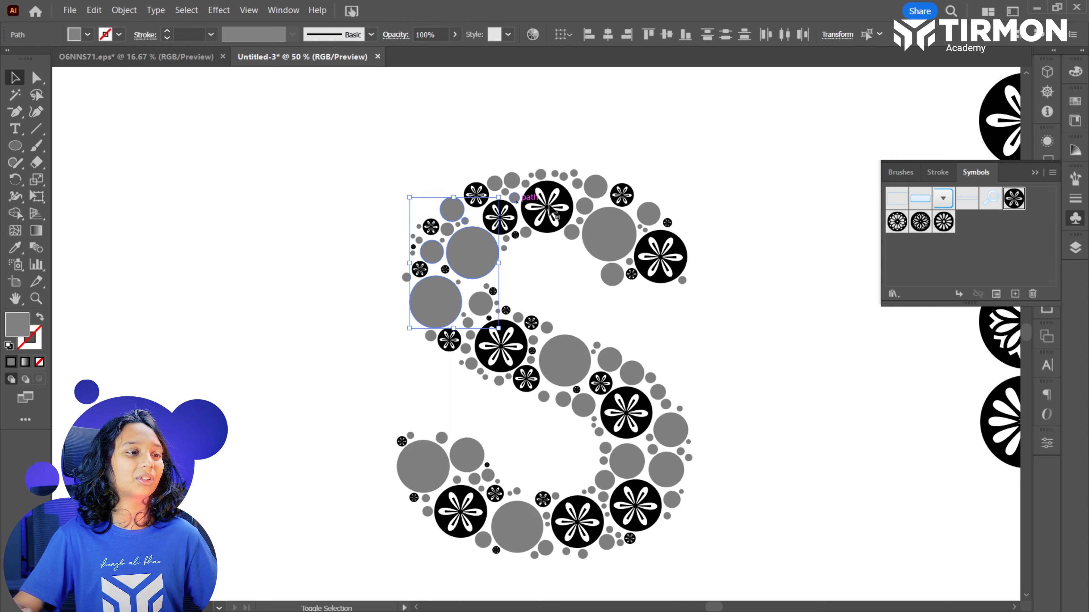
{"action": "left_click", "coordinate": [612, 279], "text": "shift"}
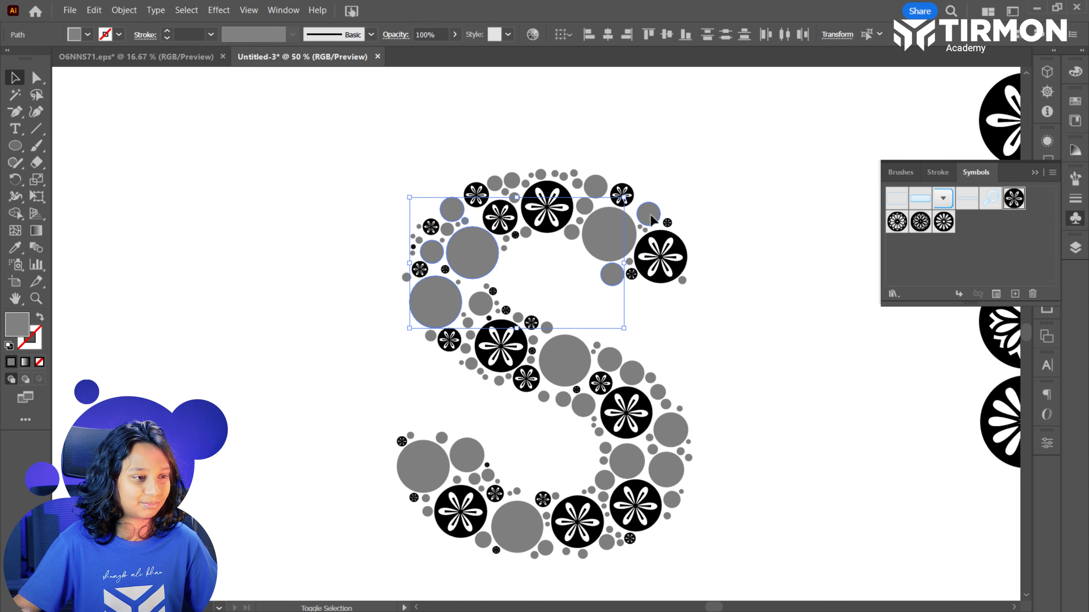
{"action": "left_click", "coordinate": [649, 215], "text": "shift"}
{"action": "left_click", "coordinate": [577, 184], "text": "shift"}
{"action": "left_click", "coordinate": [574, 173], "text": "shift"}
Extend the selection to gray circles throughout the S and replace all remaining gray circles with the other three round ornament symbols.
{"action": "left_click", "coordinate": [466, 455], "text": "shift"}
{"action": "left_click", "coordinate": [441, 437], "text": "shift"}
{"action": "left_click", "coordinate": [517, 527], "text": "shift"}
{"action": "left_click", "coordinate": [666, 469], "text": "shift"}
{"action": "left_click", "coordinate": [632, 372], "text": "shift"}
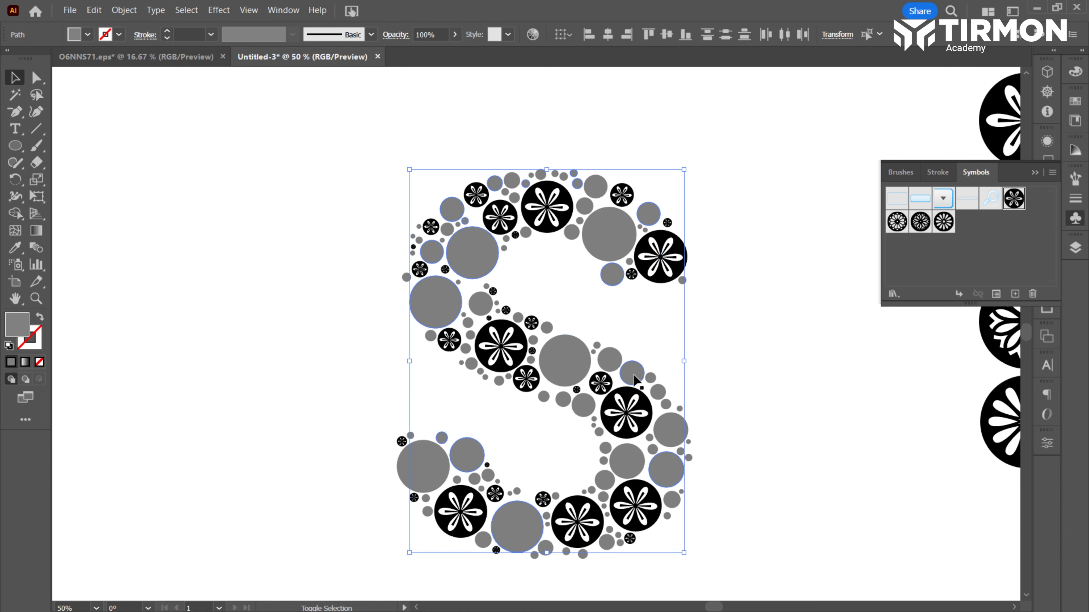
{"action": "left_click", "coordinate": [577, 222], "text": "shift"}
{"action": "left_click", "coordinate": [497, 311], "text": "shift"}
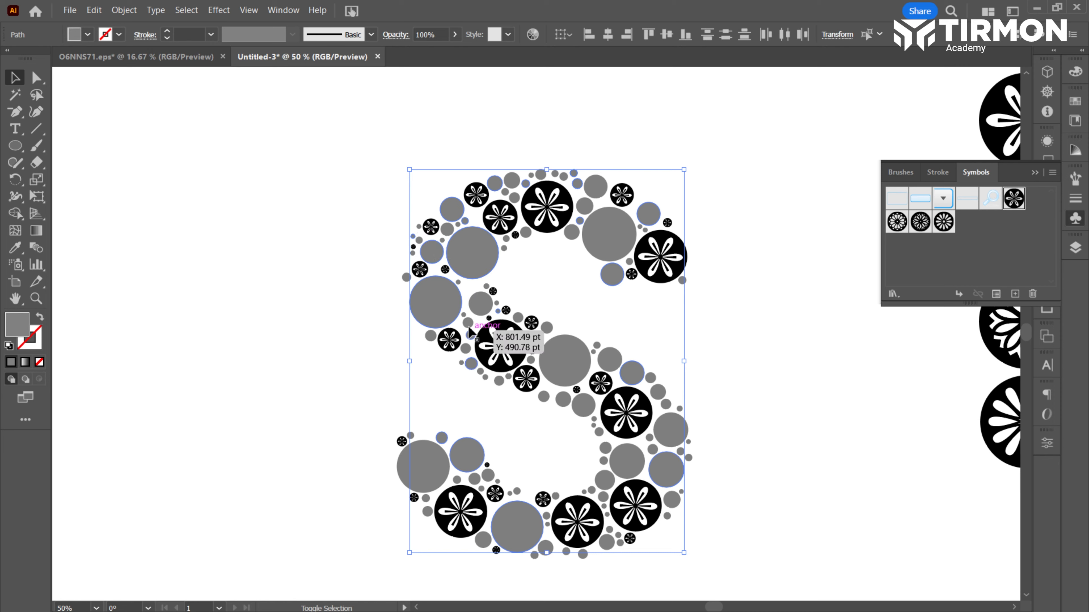
{"action": "left_click", "coordinate": [668, 288]}
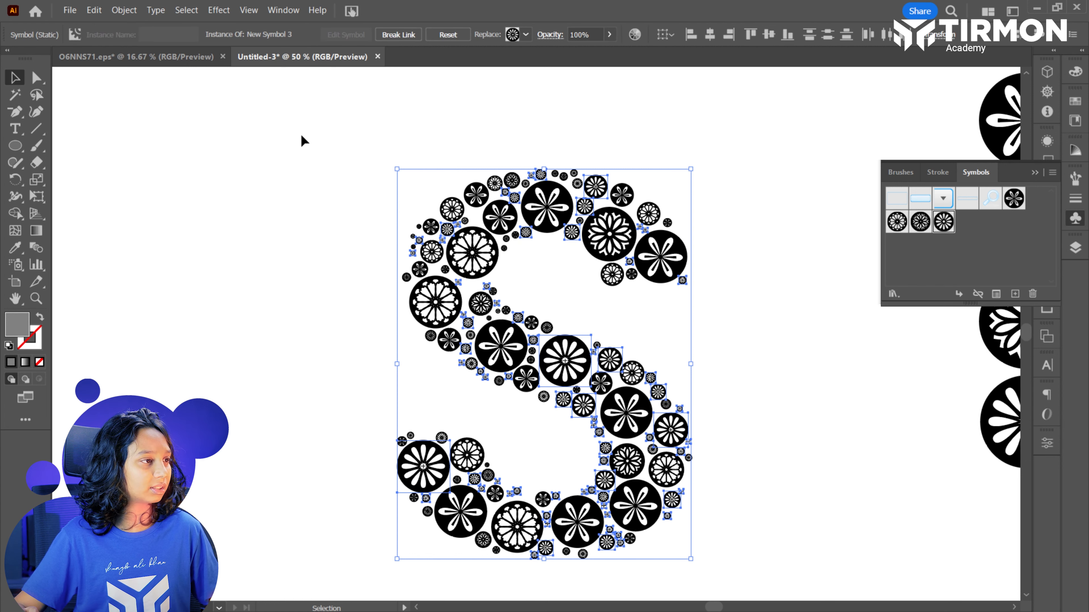
Expand the selected ornament symbols with Object and Fill enabled and clear the selection.
{"action": "left_click", "coordinate": [123, 12]}
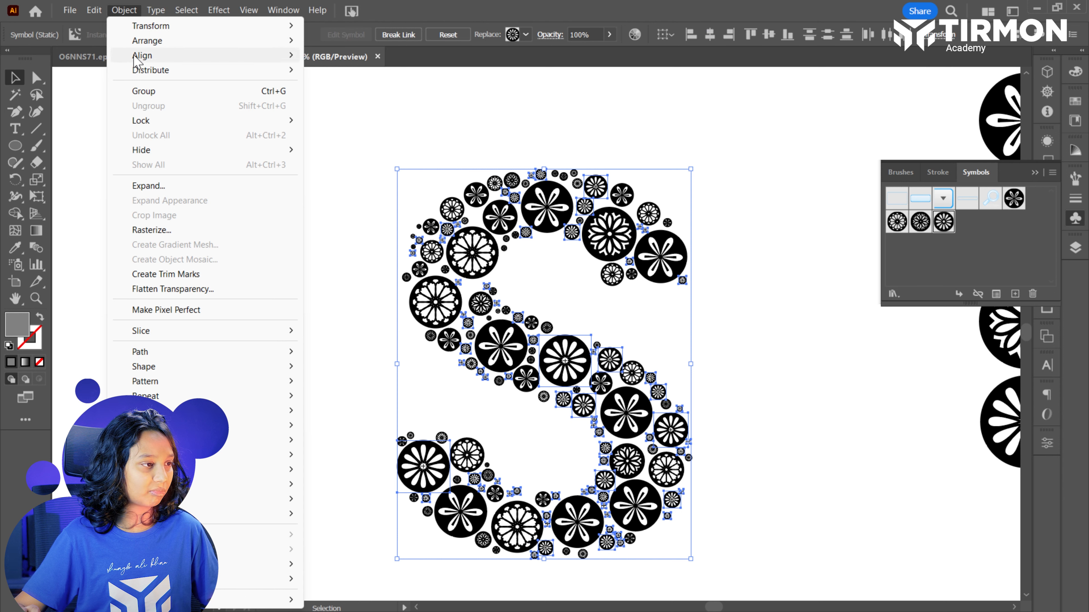
{"action": "left_click", "coordinate": [150, 186]}
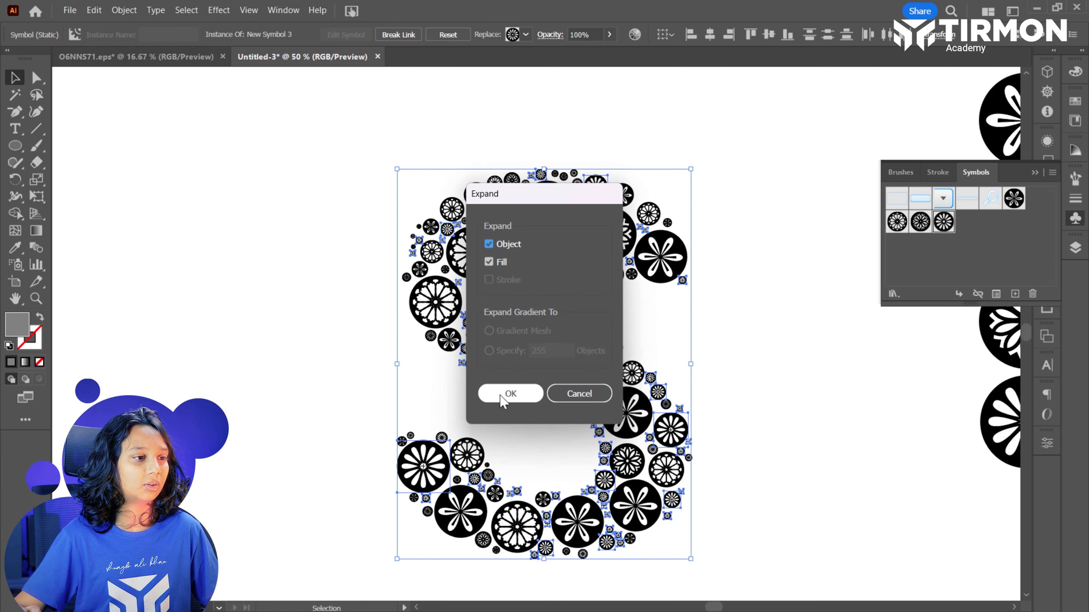
{"action": "left_click", "coordinate": [502, 400]}
{"action": "left_click", "coordinate": [360, 231]}
Try to select the matching unexpanded round ornaments in the S with the Magic Wand.
{"action": "left_click_drag", "start_coordinate": [300, 134], "coordinate": [771, 594]}
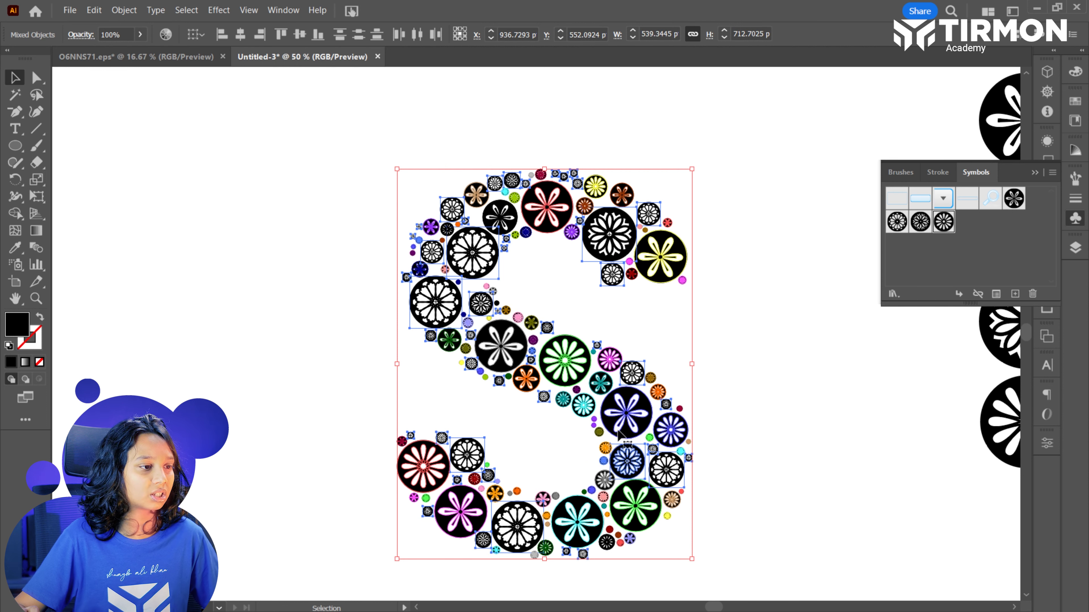
{"action": "left_click", "coordinate": [10, 97]}
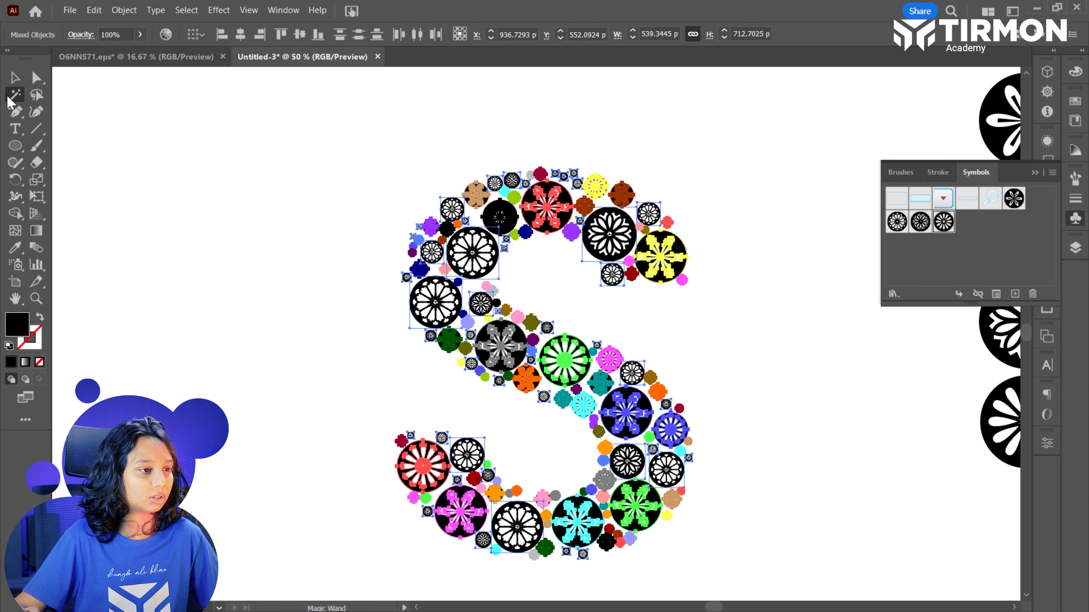
{"action": "left_click", "coordinate": [472, 253]}
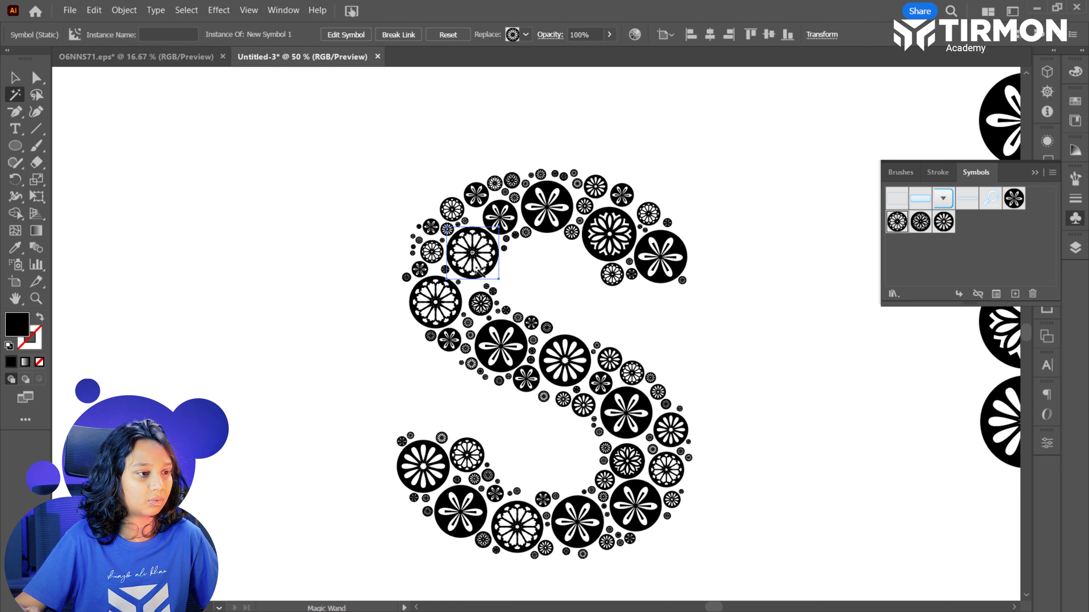
{"action": "left_click", "coordinate": [456, 305]}
Select the whole ornament-filled S and expand it with Object and Fill enabled.
{"action": "left_click", "coordinate": [15, 77]}
{"action": "left_click_drag", "start_coordinate": [767, 574], "coordinate": [842, 602]}
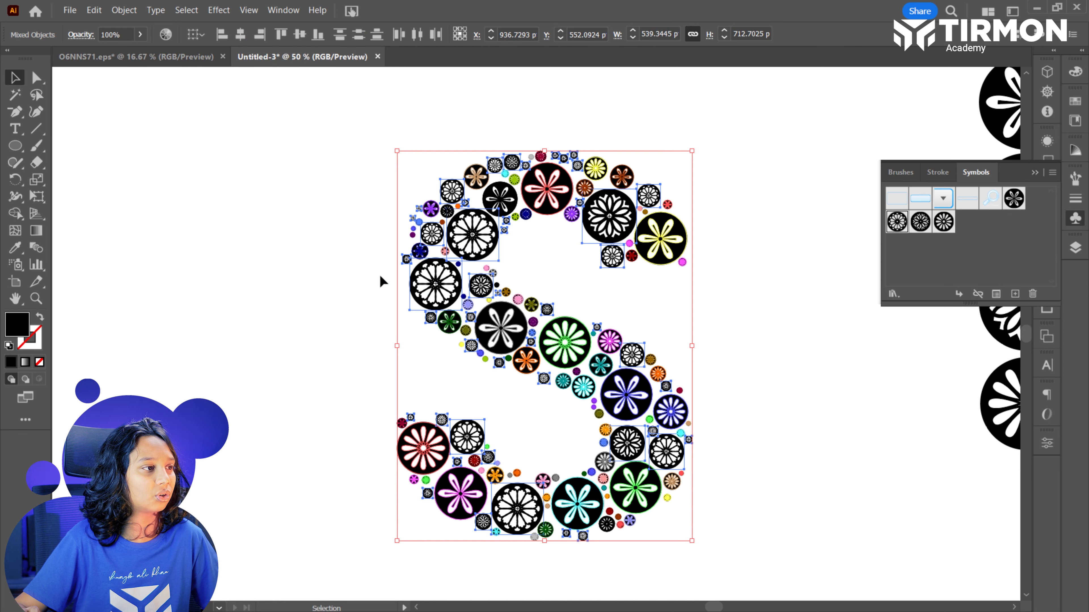
{"action": "left_click", "coordinate": [124, 10]}
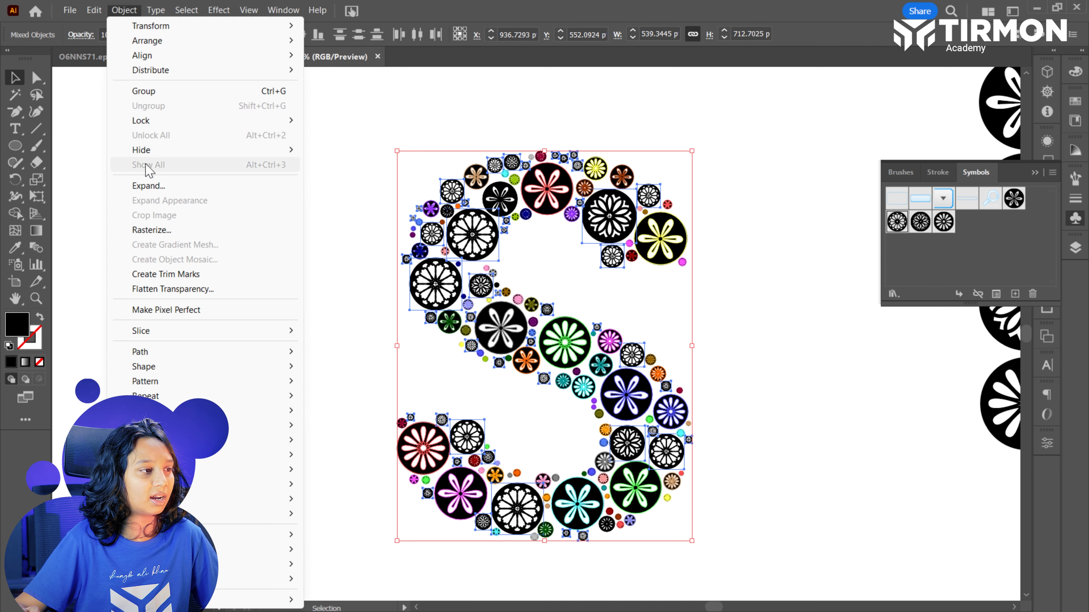
{"action": "left_click", "coordinate": [149, 186]}
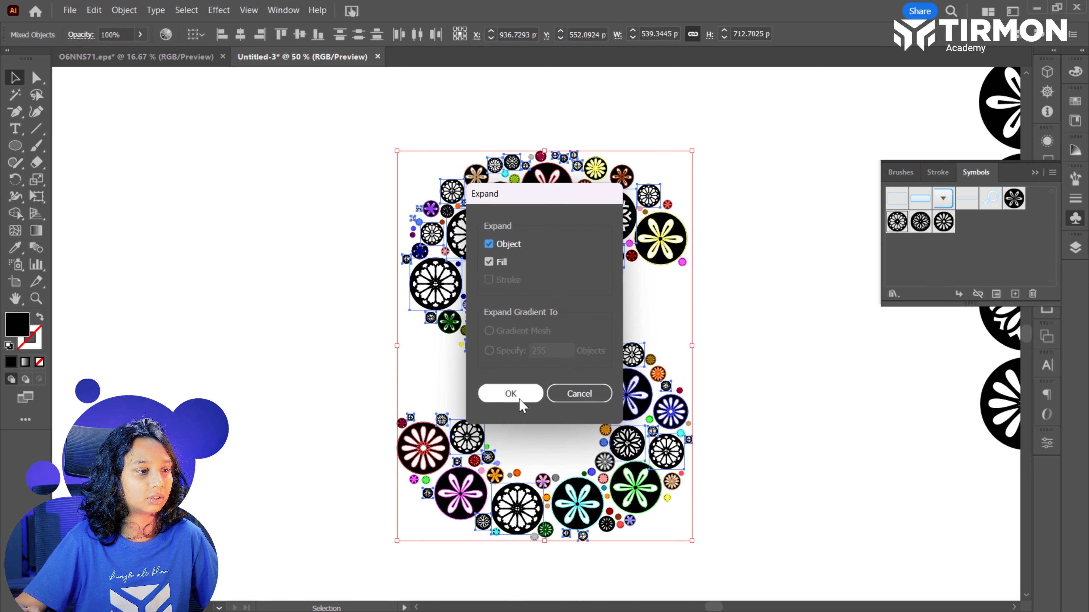
{"action": "left_click", "coordinate": [518, 397]}
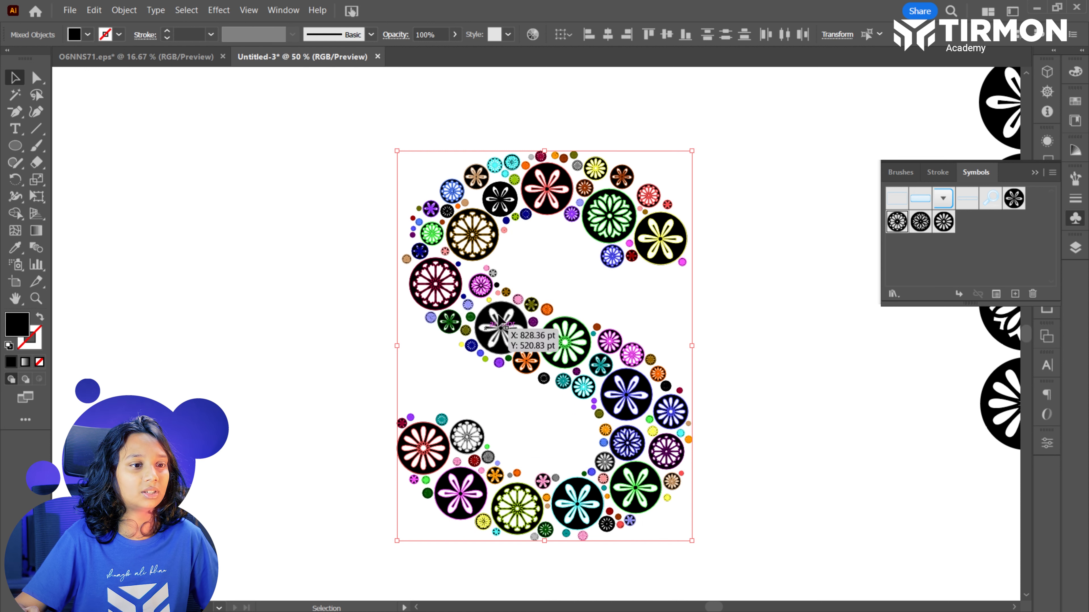
Show the document's swatches, create a new color group, and delete the black swatch from it.
{"action": "left_click", "coordinate": [1034, 172]}
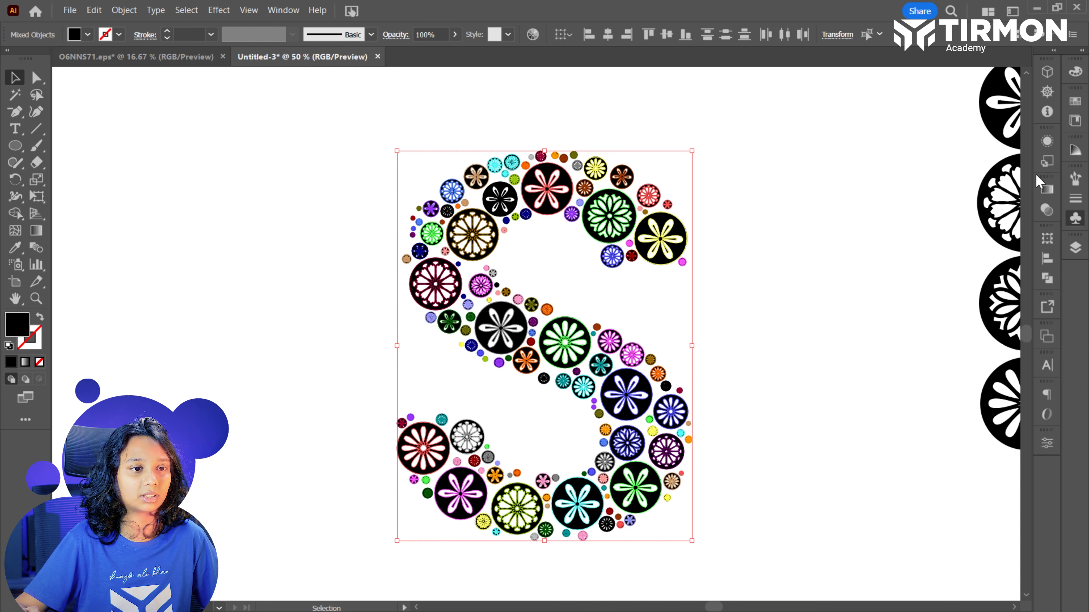
{"action": "left_click", "coordinate": [1076, 106]}
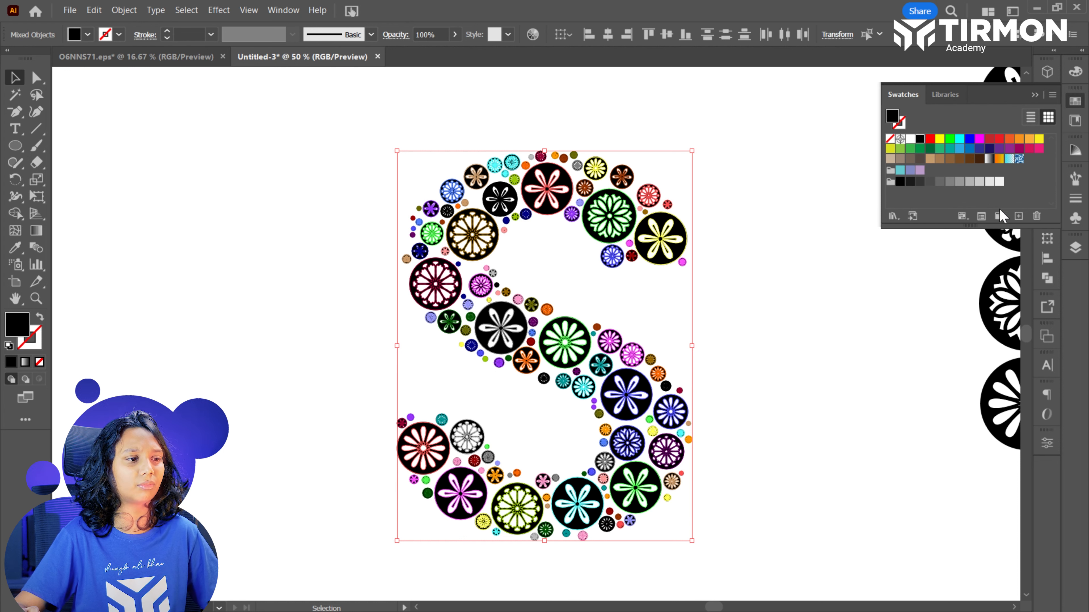
{"action": "left_click", "coordinate": [999, 216]}
{"action": "left_click", "coordinate": [550, 368]}
{"action": "left_click", "coordinate": [918, 209]}
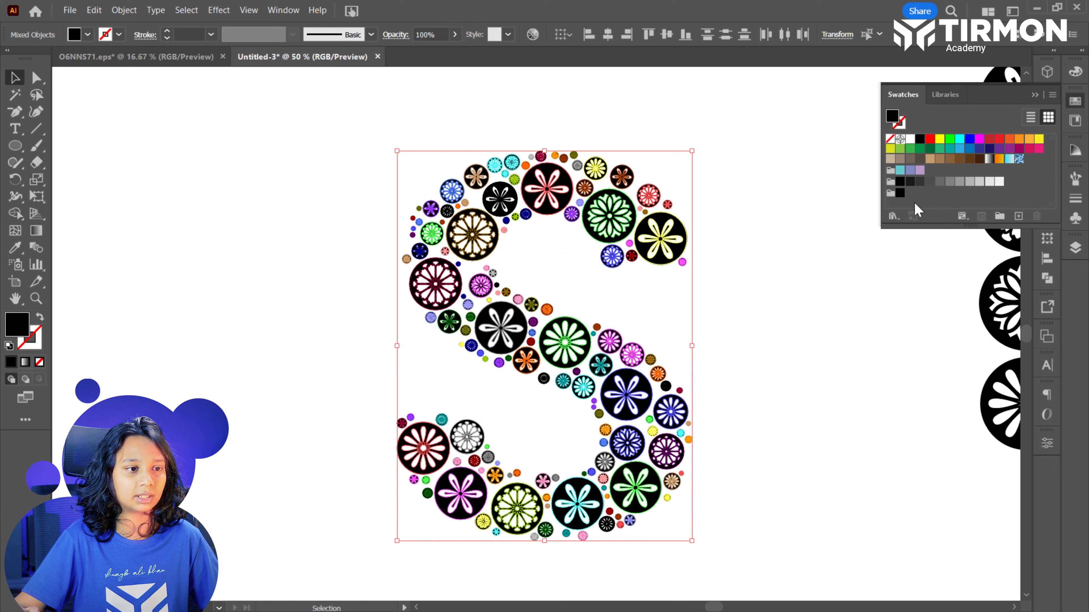
{"action": "left_click", "coordinate": [899, 195]}
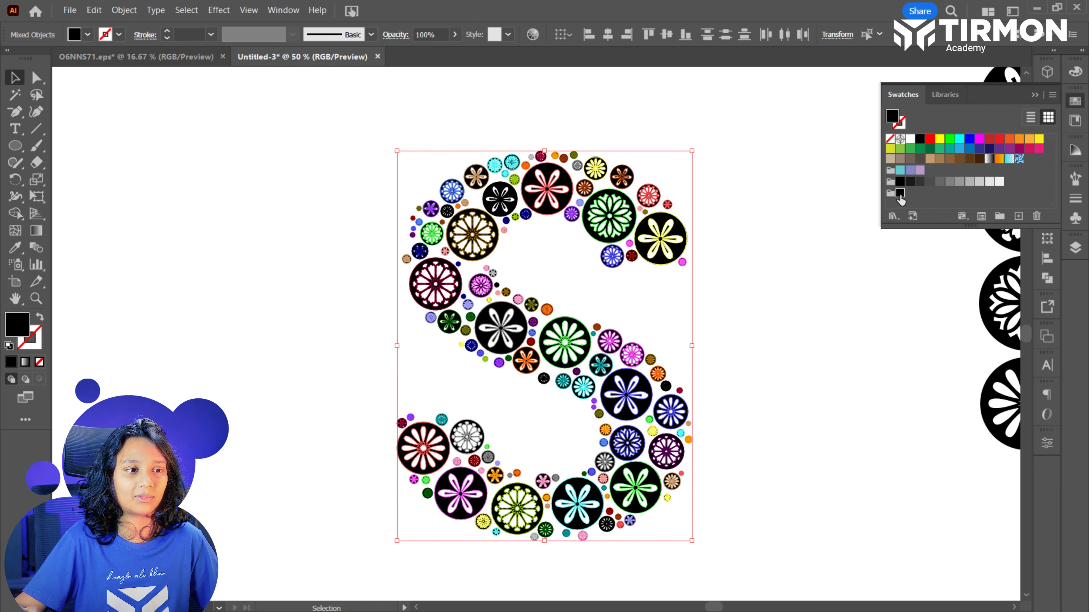
{"action": "left_click", "coordinate": [1036, 215]}
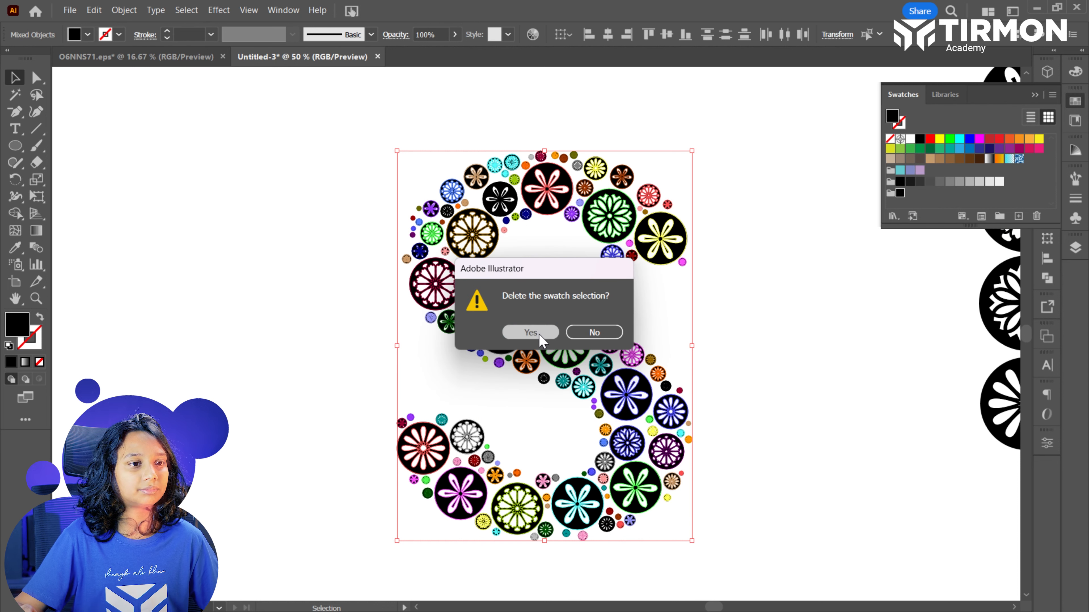
{"action": "left_click", "coordinate": [531, 332]}
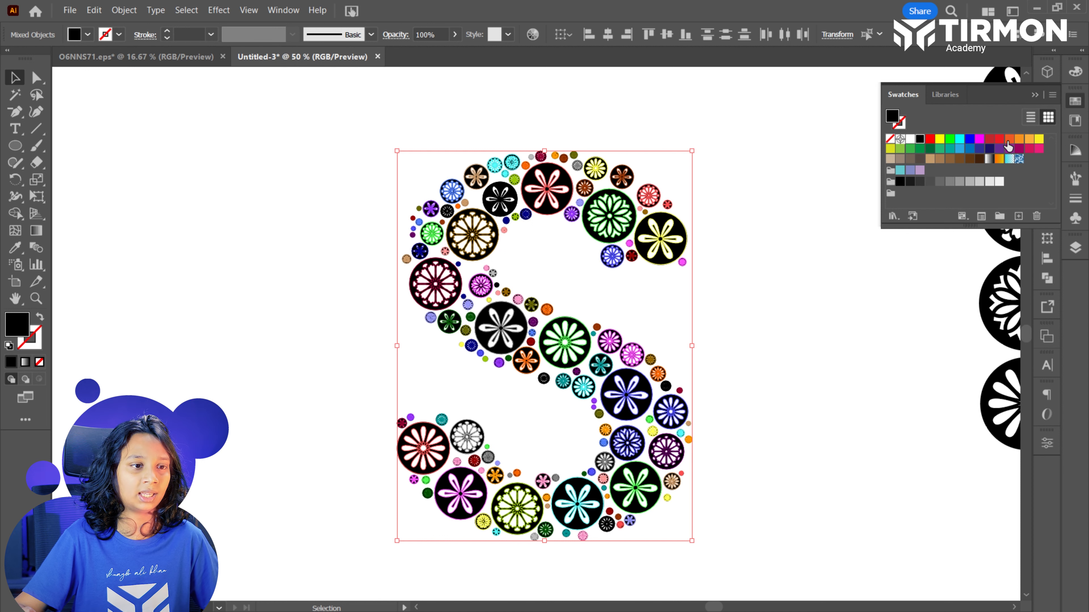
Fill the new color group with red, light orange, red-orange (R=241 G=90 B=36), orange and yellow swatches.
{"action": "left_click_drag", "start_coordinate": [998, 147], "coordinate": [896, 194]}
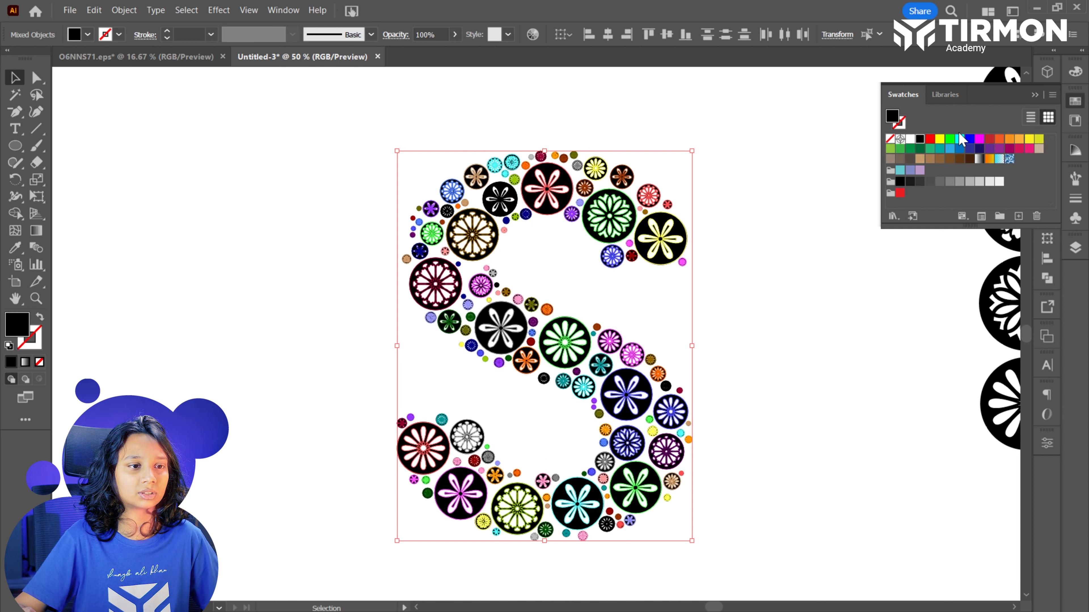
{"action": "left_click_drag", "start_coordinate": [1018, 139], "coordinate": [907, 197]}
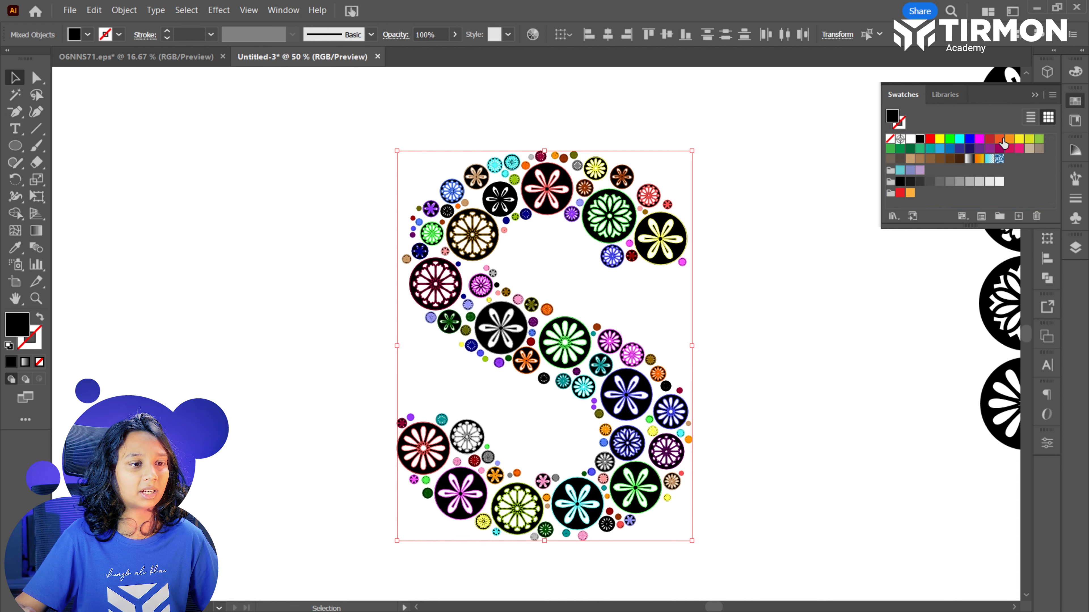
{"action": "left_click_drag", "start_coordinate": [1002, 141], "coordinate": [999, 191]}
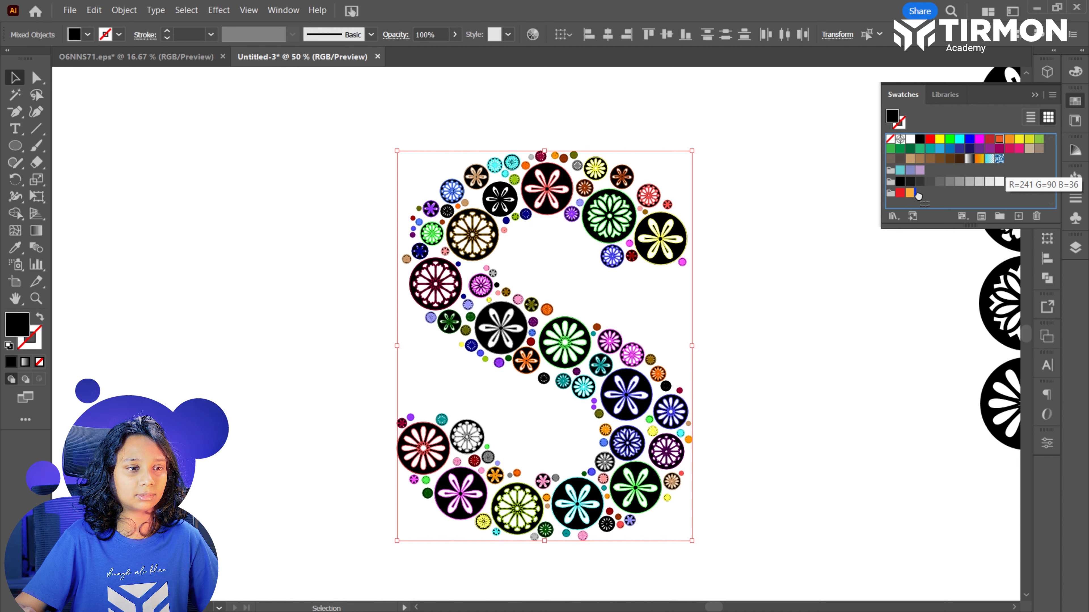
{"action": "left_click_drag", "start_coordinate": [918, 196], "coordinate": [921, 198]}
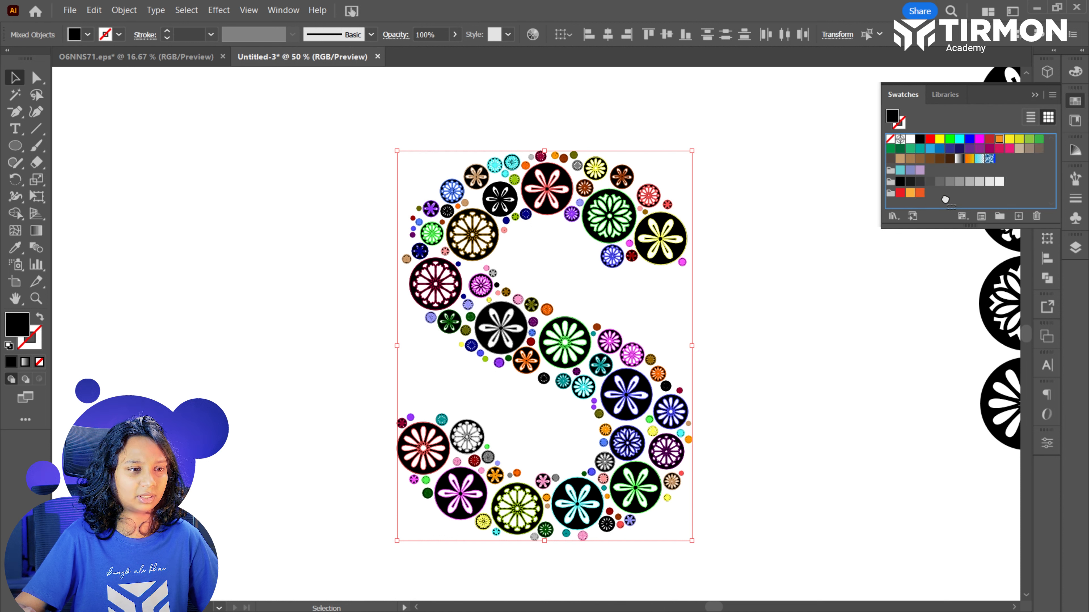
{"action": "left_click_drag", "start_coordinate": [927, 198], "coordinate": [928, 196]}
{"action": "left_click_drag", "start_coordinate": [999, 143], "coordinate": [939, 198]}
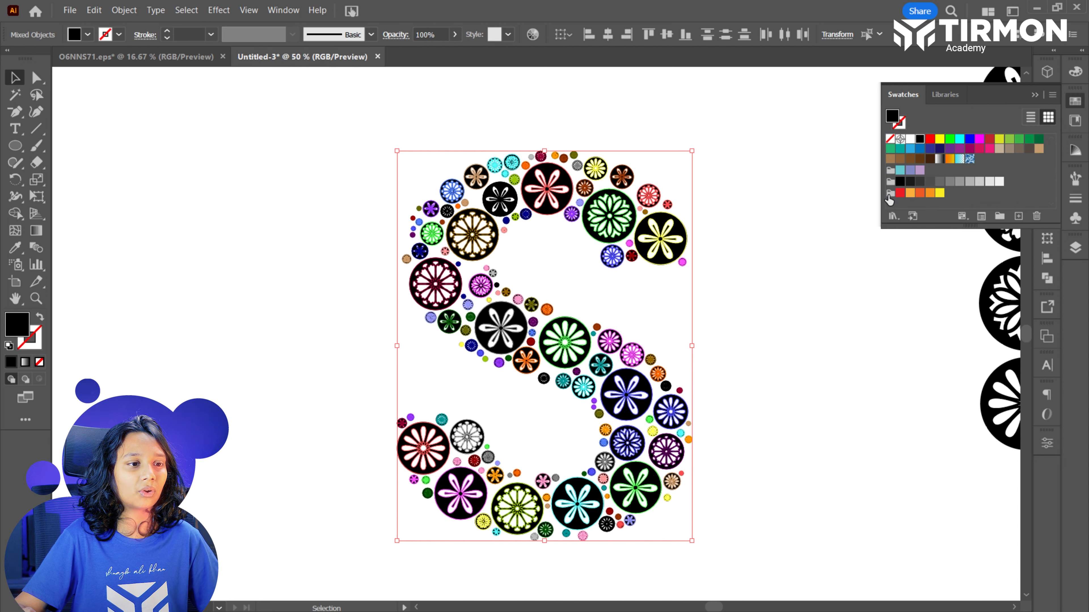
Randomly recolor the selected S ornaments from the red, orange and yellow color group with the RandomSwatchesFill script.
{"action": "left_click", "coordinate": [890, 194]}
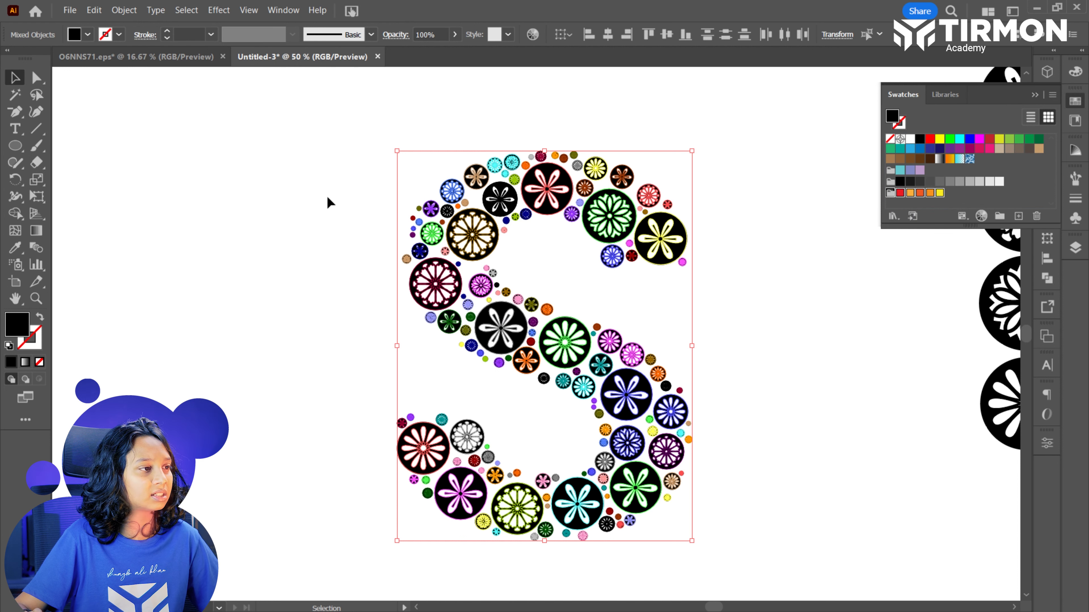
{"action": "left_click", "coordinate": [70, 10]}
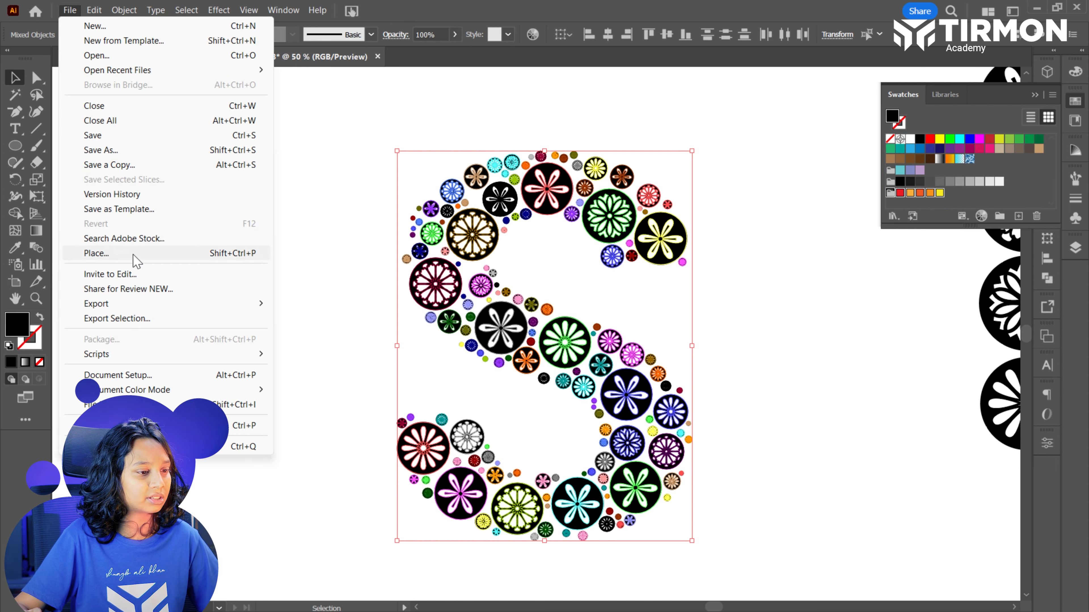
{"action": "mouse_move", "coordinate": [141, 358]}
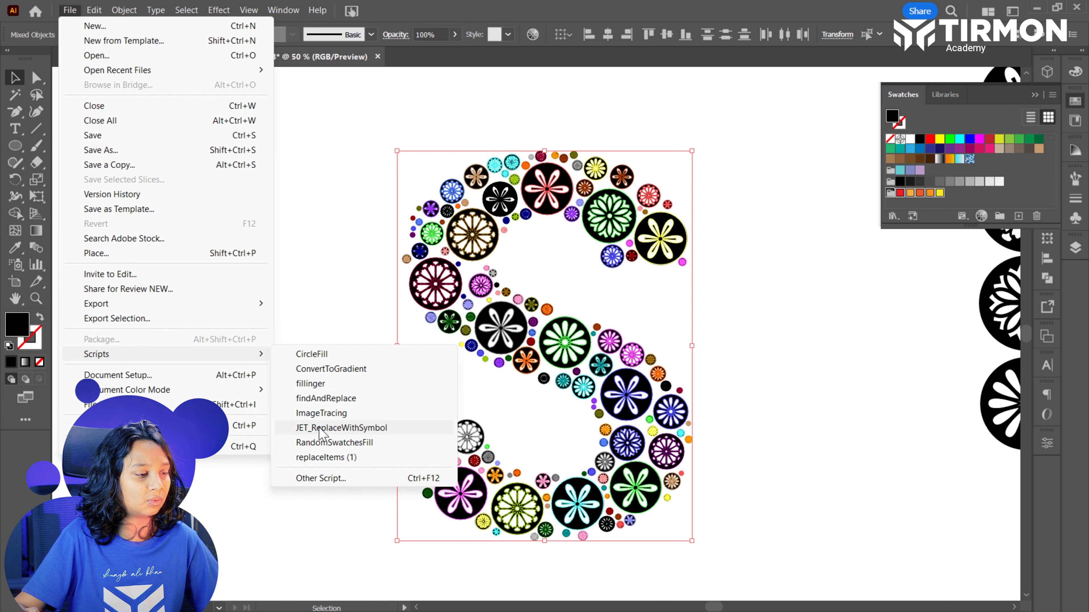
{"action": "left_click", "coordinate": [324, 443]}
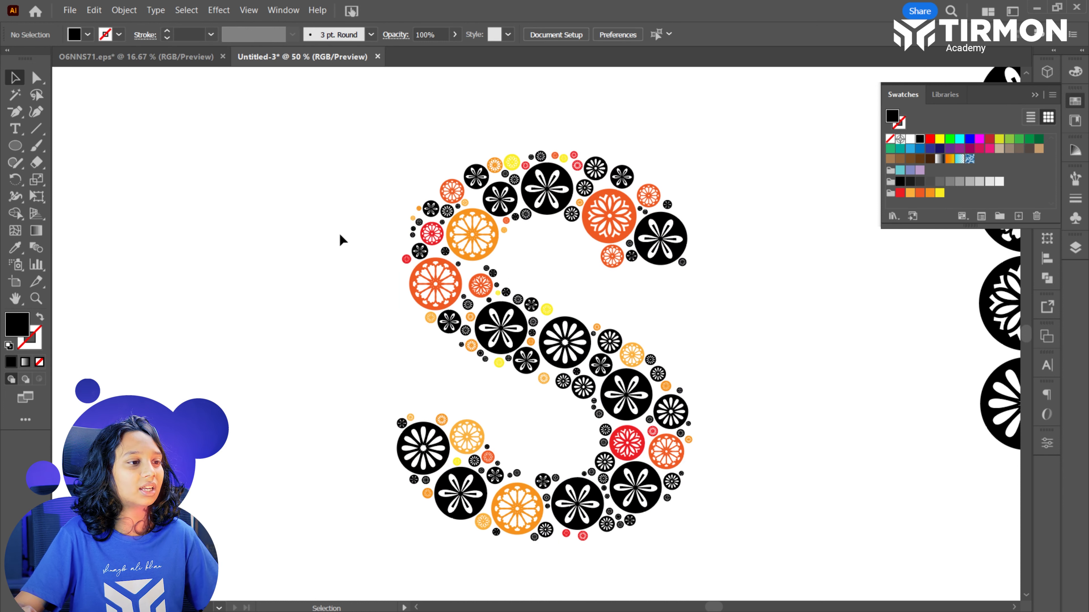
Select all of the S ornaments, both black and colored, with the Magic Wand.
{"action": "left_click", "coordinate": [545, 185]}
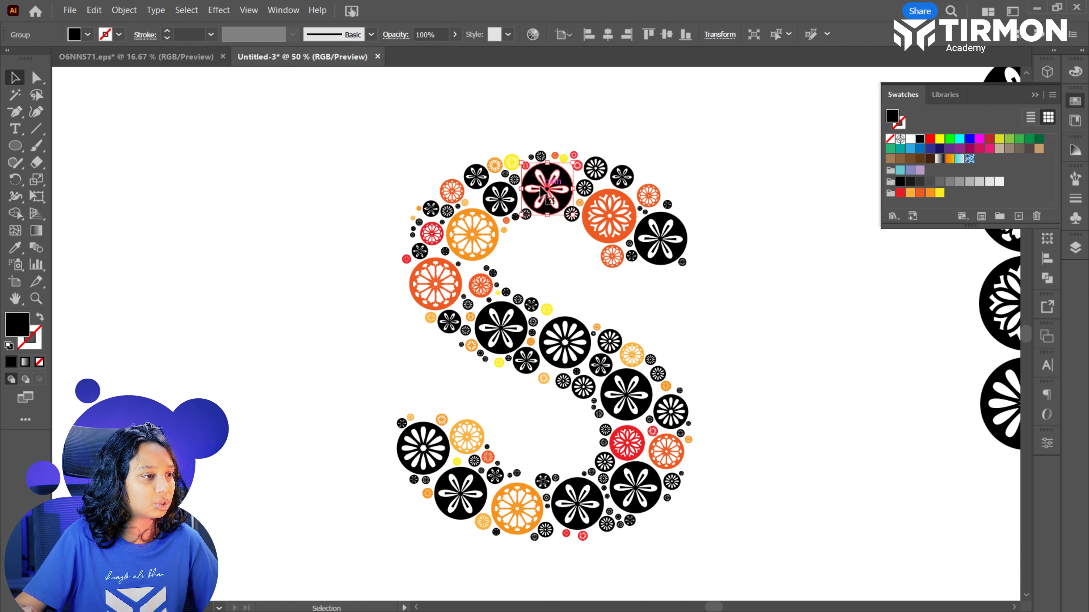
{"action": "left_click", "coordinate": [15, 94]}
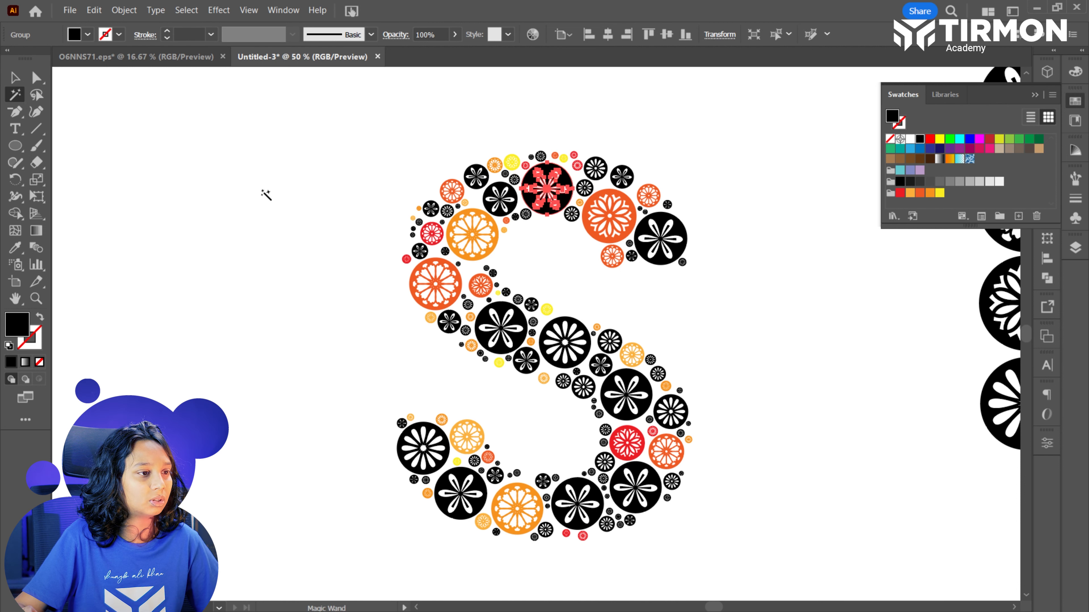
{"action": "left_click", "coordinate": [510, 198]}
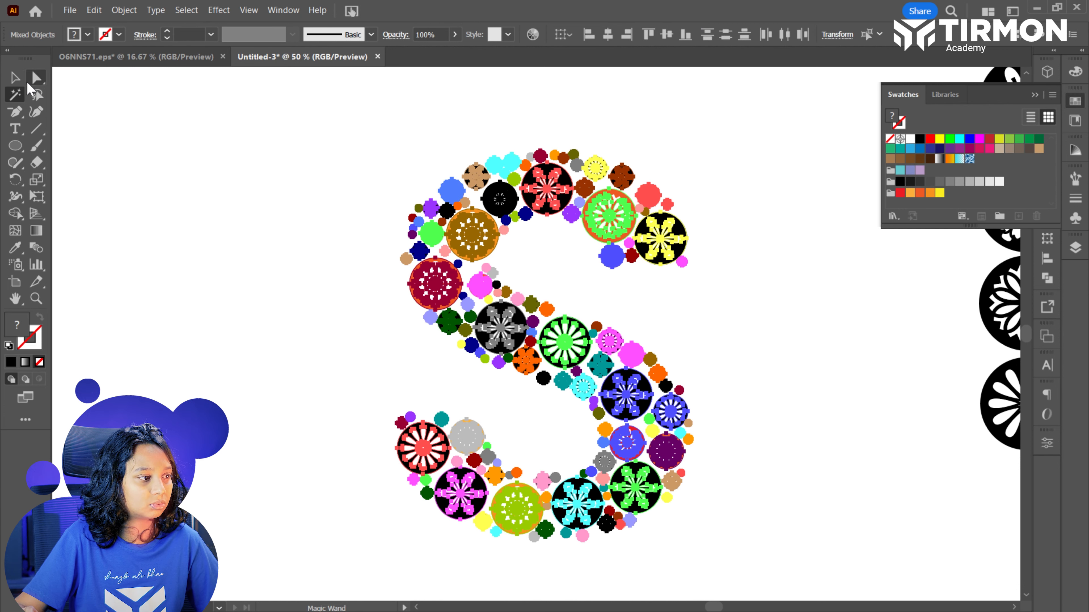
{"action": "left_click", "coordinate": [21, 77]}
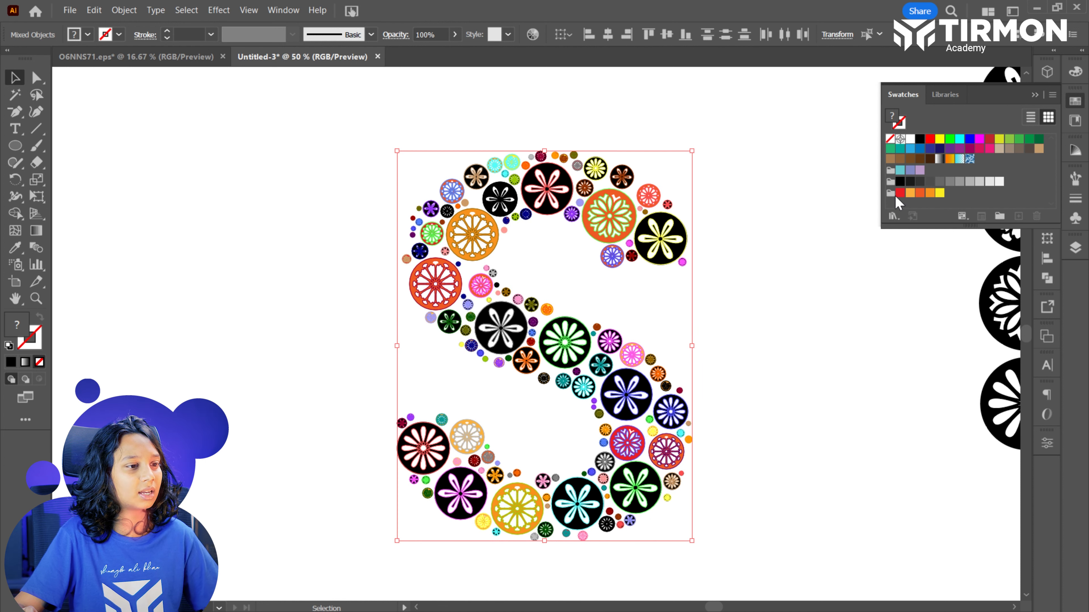
Try to group the selected S ornaments into one group.
{"action": "right_click", "coordinate": [618, 224]}
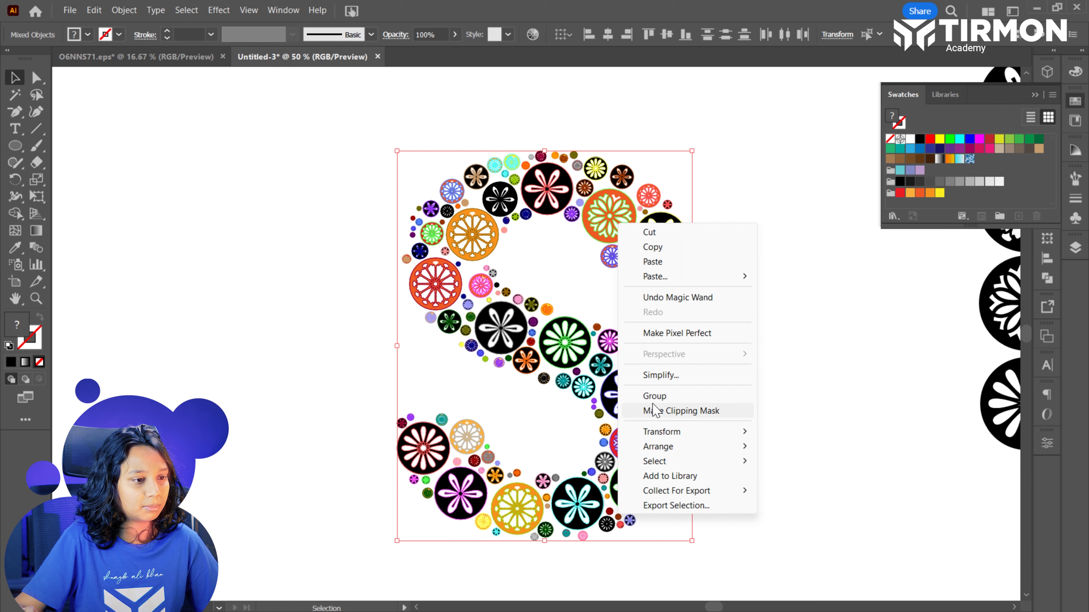
{"action": "left_click", "coordinate": [668, 396]}
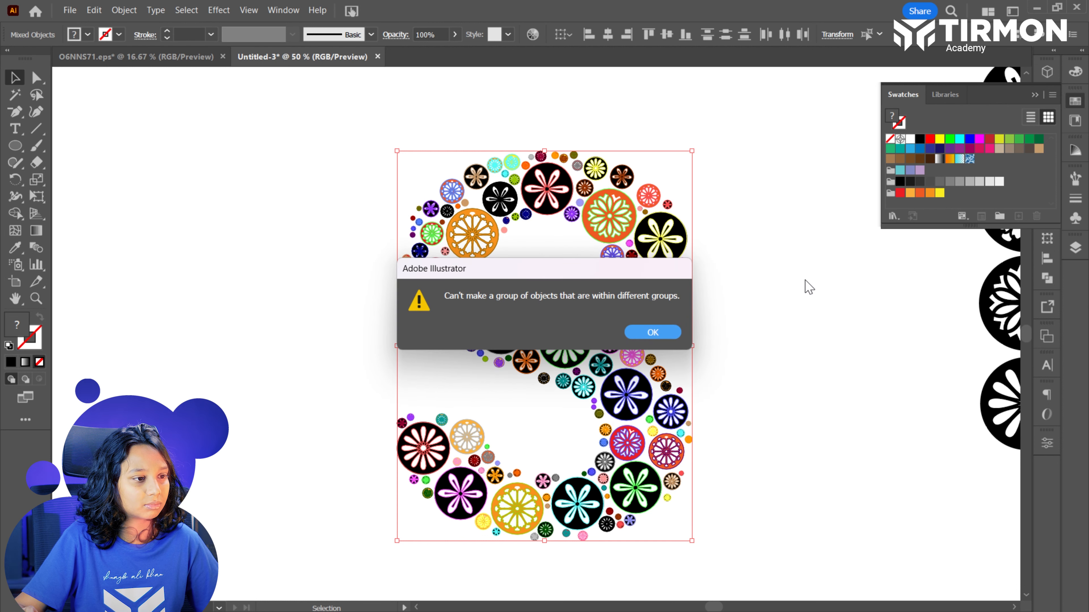
{"action": "left_click", "coordinate": [654, 335]}
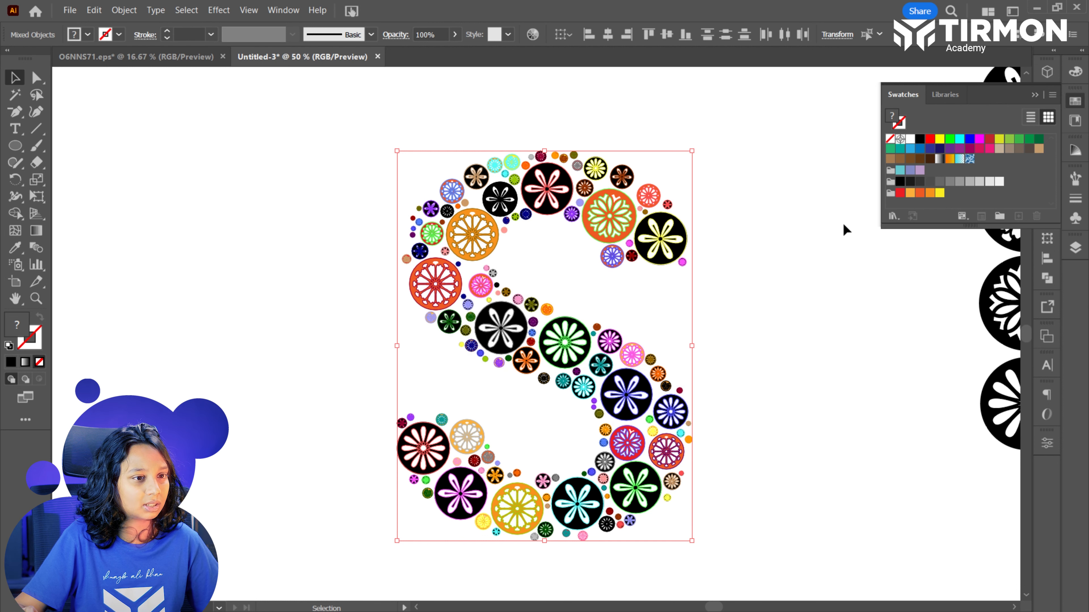
Run RandomSwatchesFill again on the selected ornaments, using the warm red-to-yellow color group.
{"action": "left_click", "coordinate": [891, 196]}
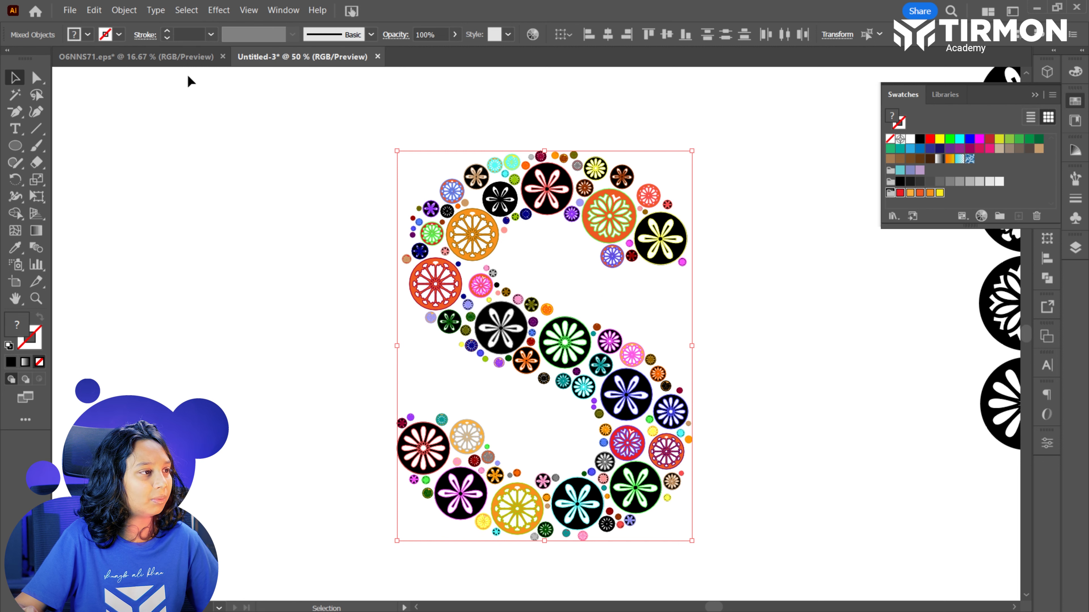
{"action": "left_click", "coordinate": [69, 10]}
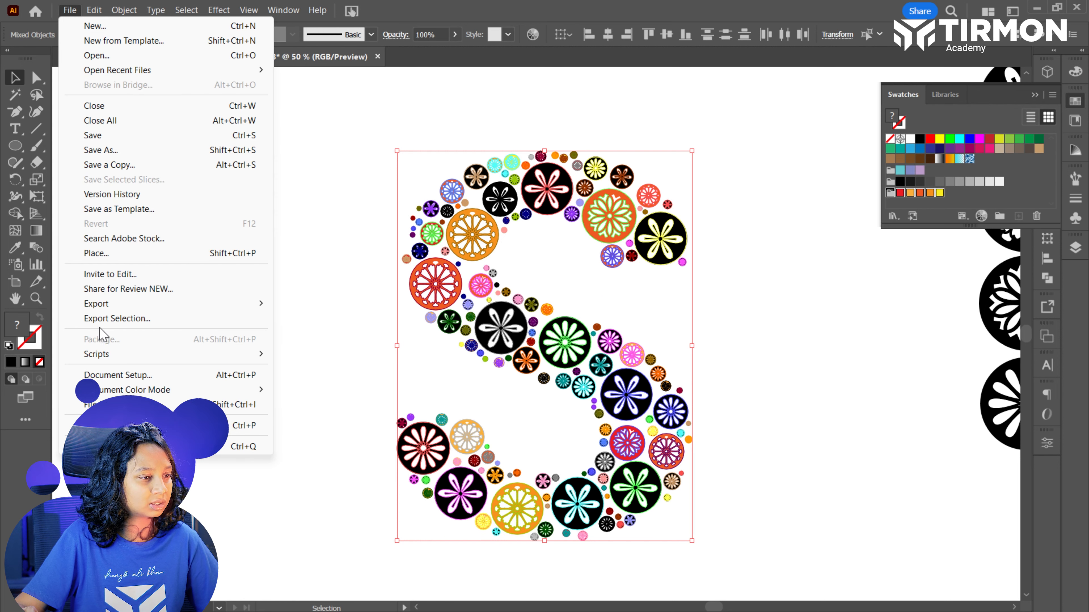
{"action": "mouse_move", "coordinate": [102, 357]}
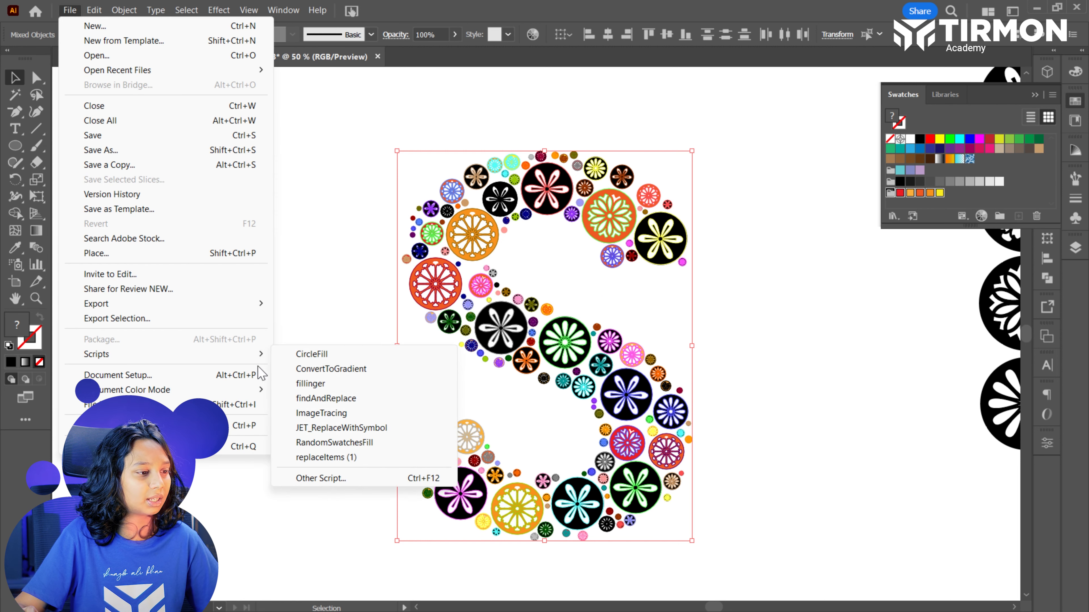
{"action": "left_click", "coordinate": [323, 444]}
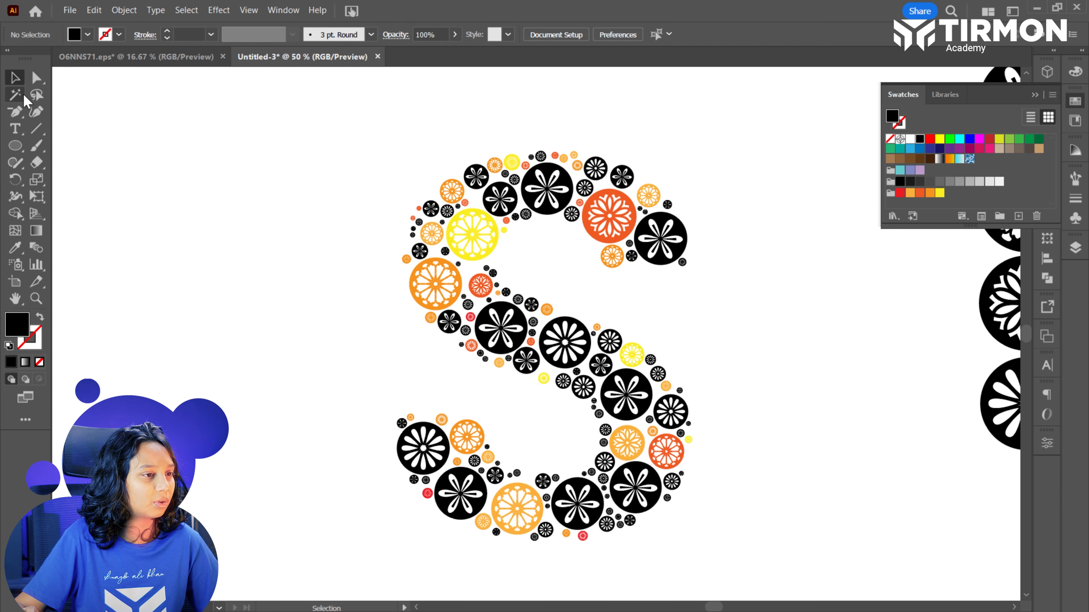
Select all the remaining black ornaments in the S with the Magic Wand.
{"action": "left_click", "coordinate": [15, 94]}
{"action": "left_click", "coordinate": [532, 196]}
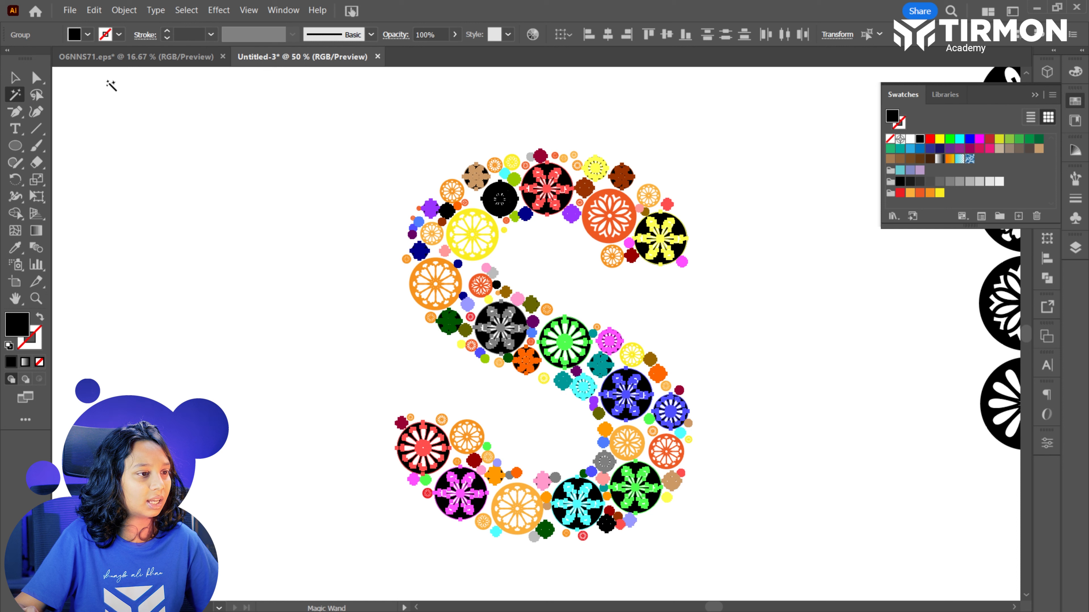
{"action": "left_click", "coordinate": [16, 78]}
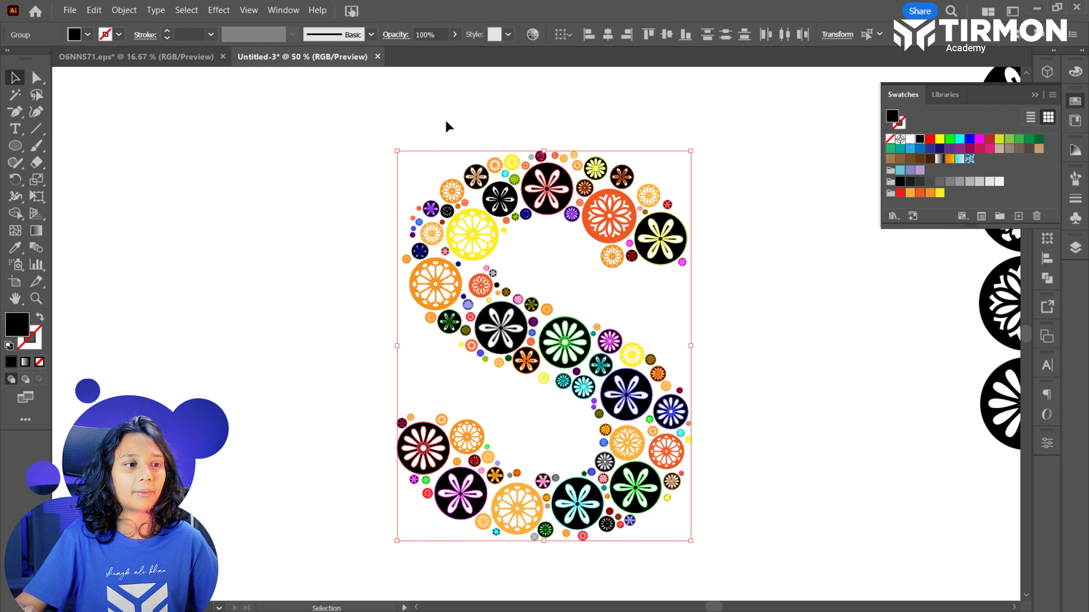
Try to fill the still-grouped black ornaments from the warm color group with RandomSwatchesFill.
{"action": "left_click", "coordinate": [890, 194]}
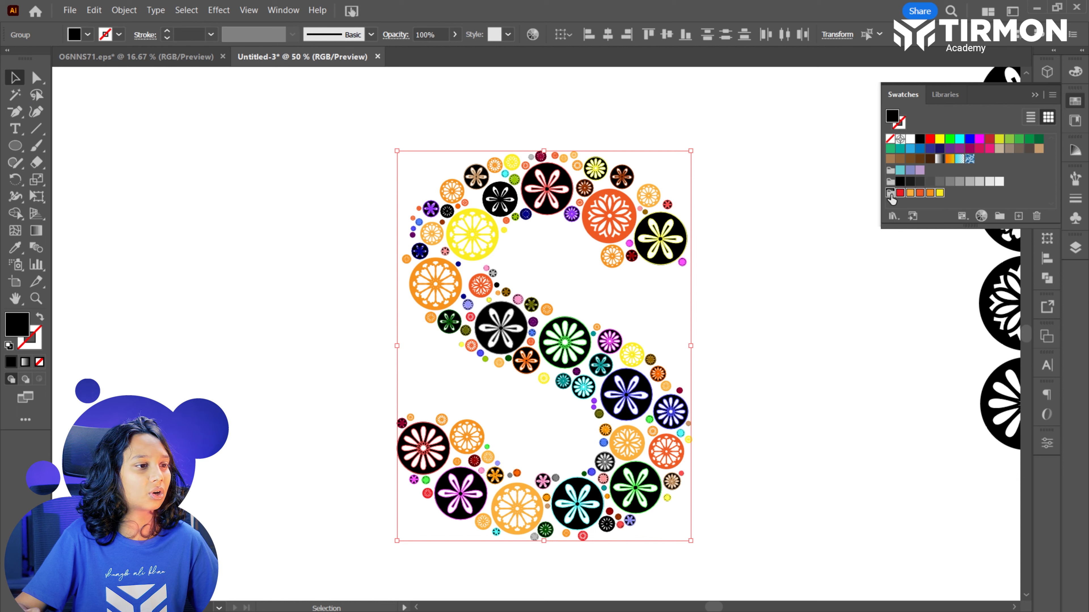
{"action": "left_click", "coordinate": [70, 10]}
{"action": "mouse_move", "coordinate": [111, 354]}
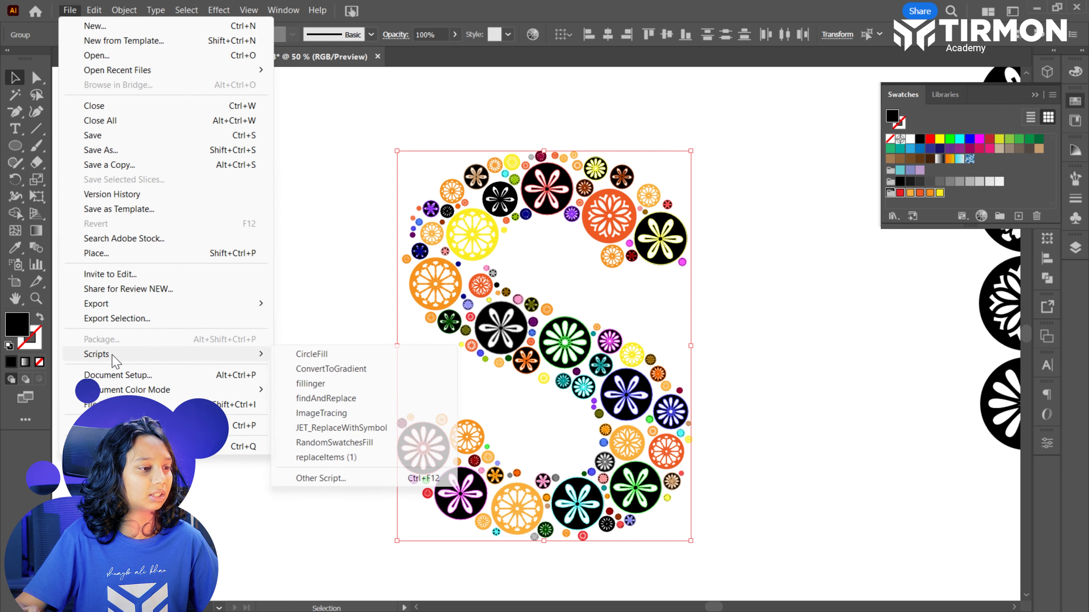
{"action": "left_click", "coordinate": [335, 443]}
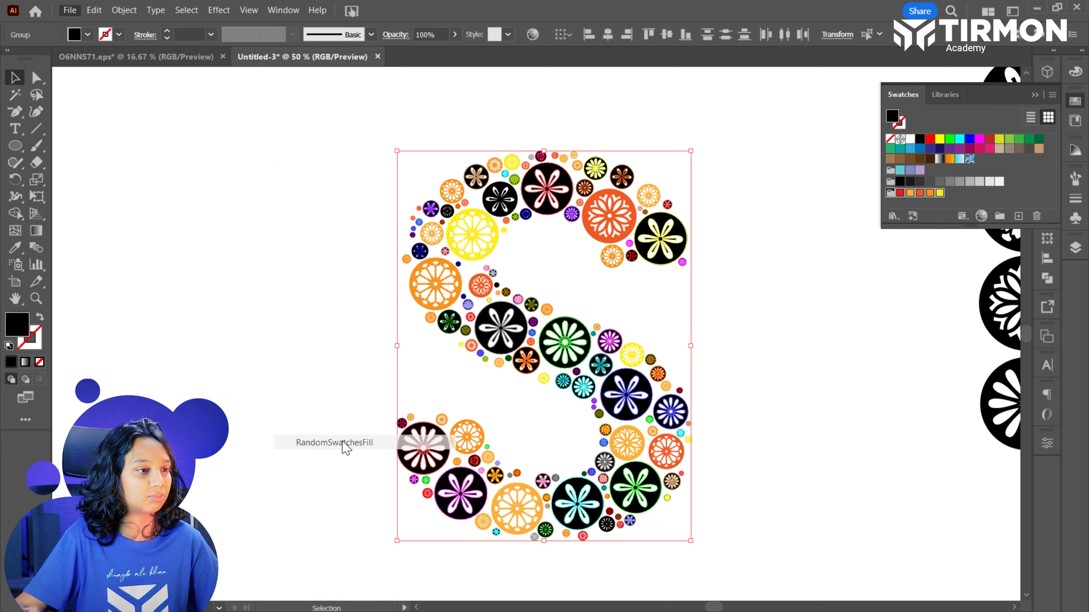
Ungroup the selected black ornaments into separate compound paths.
{"action": "right_click", "coordinate": [544, 185]}
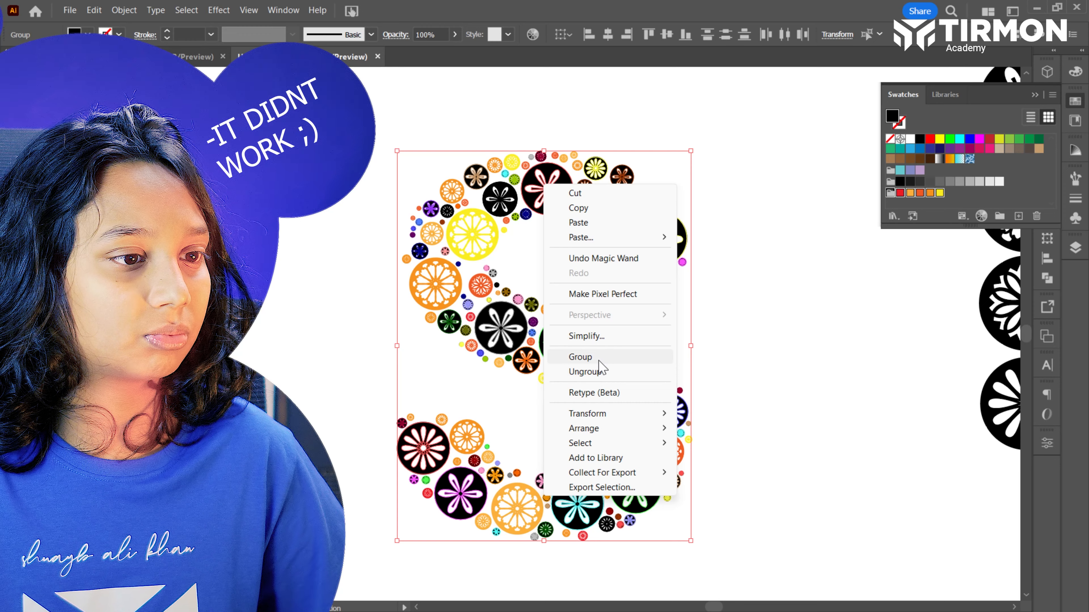
{"action": "left_click", "coordinate": [585, 371]}
{"action": "right_click", "coordinate": [562, 208]}
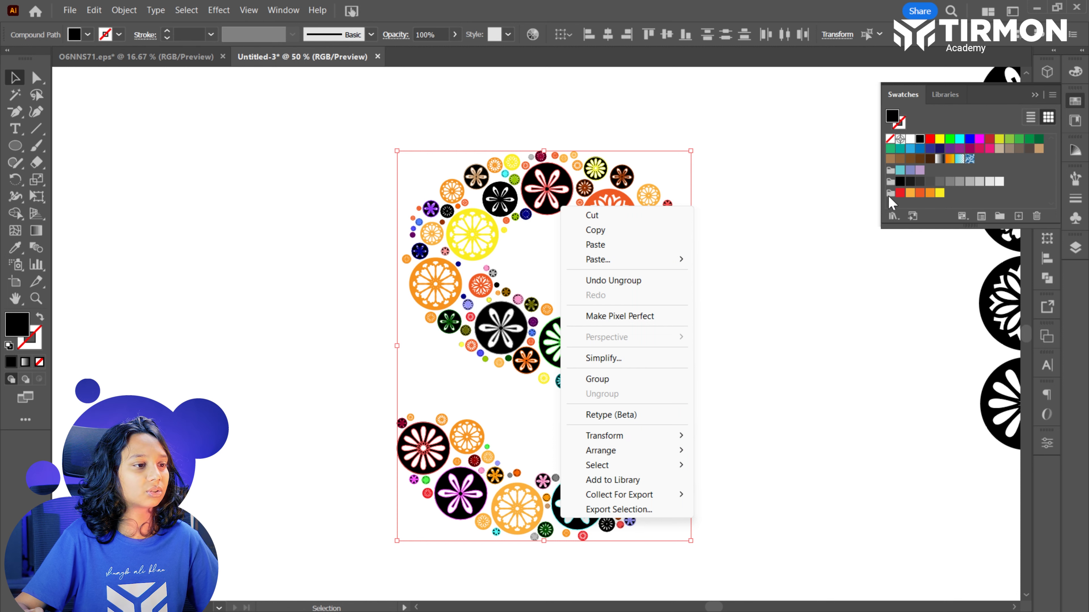
Randomly fill the ungrouped black ornaments from the warm color group with the RandomSwatchesFill script.
{"action": "left_click", "coordinate": [890, 194]}
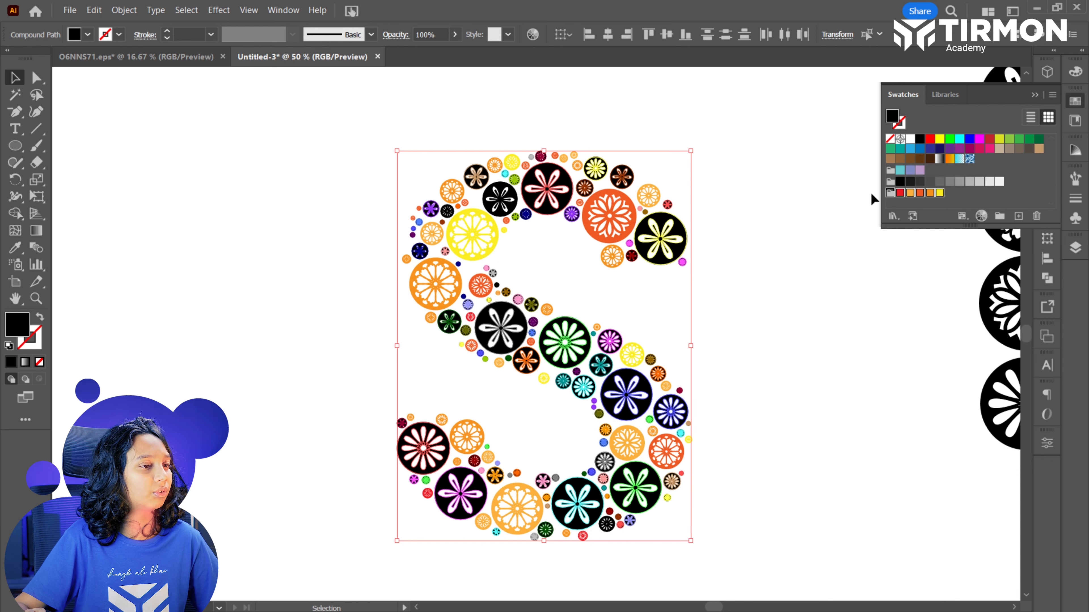
{"action": "left_click", "coordinate": [70, 11]}
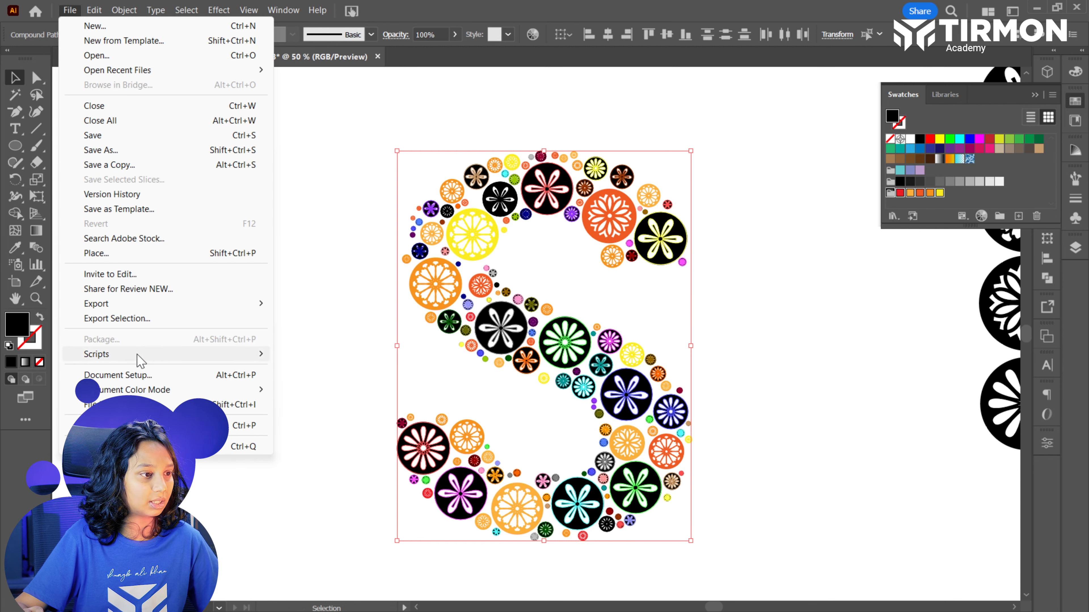
{"action": "mouse_move", "coordinate": [193, 360]}
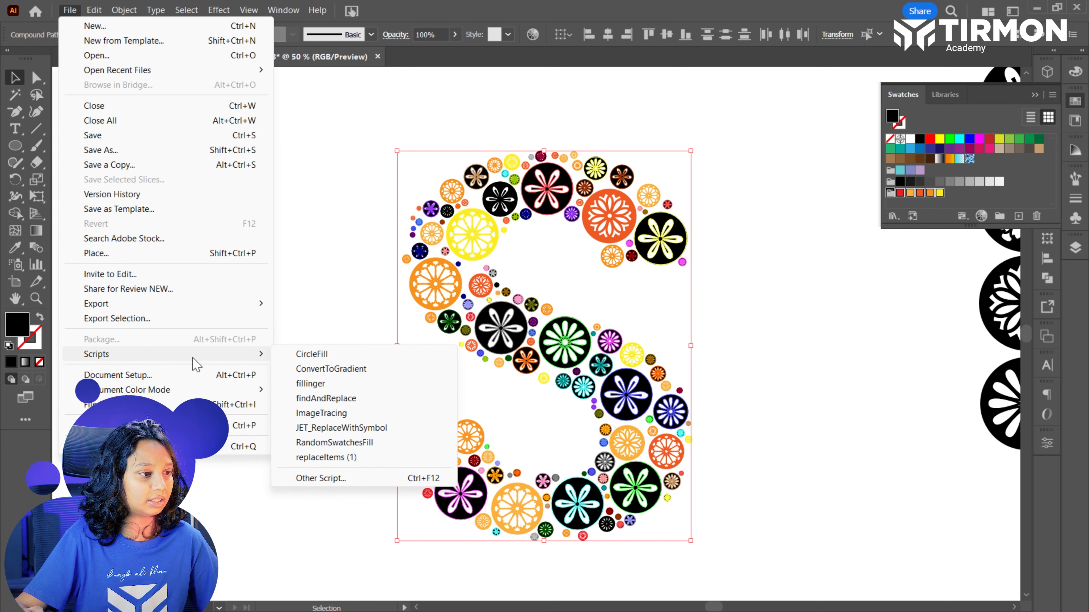
{"action": "left_click", "coordinate": [351, 442]}
{"action": "left_click", "coordinate": [323, 414]}
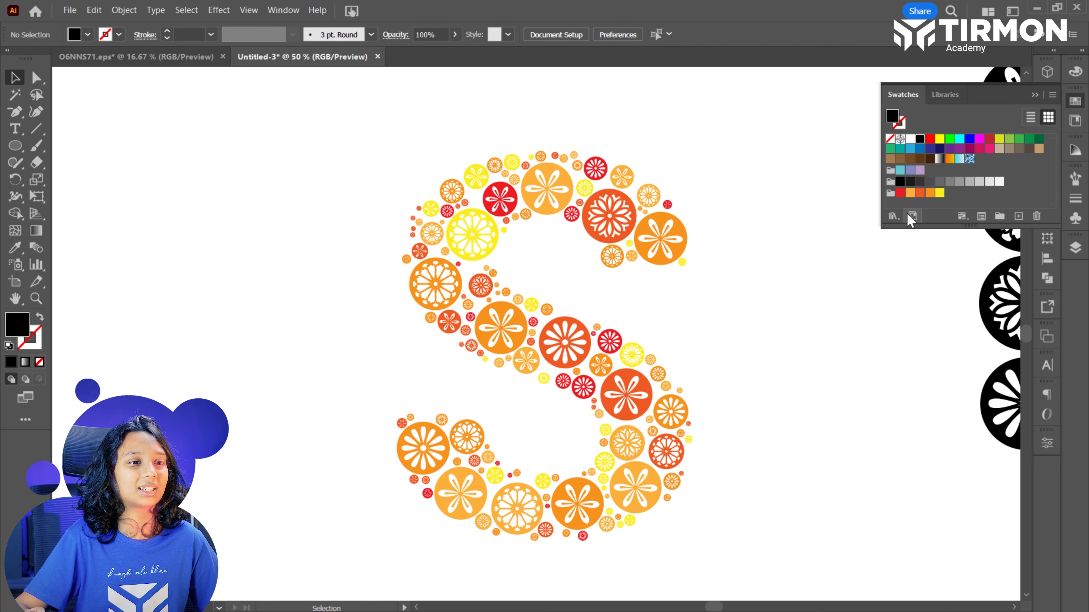
Collapse the swatches and delete the four black source symbols along the artboard's edge.
{"action": "left_click", "coordinate": [1035, 96]}
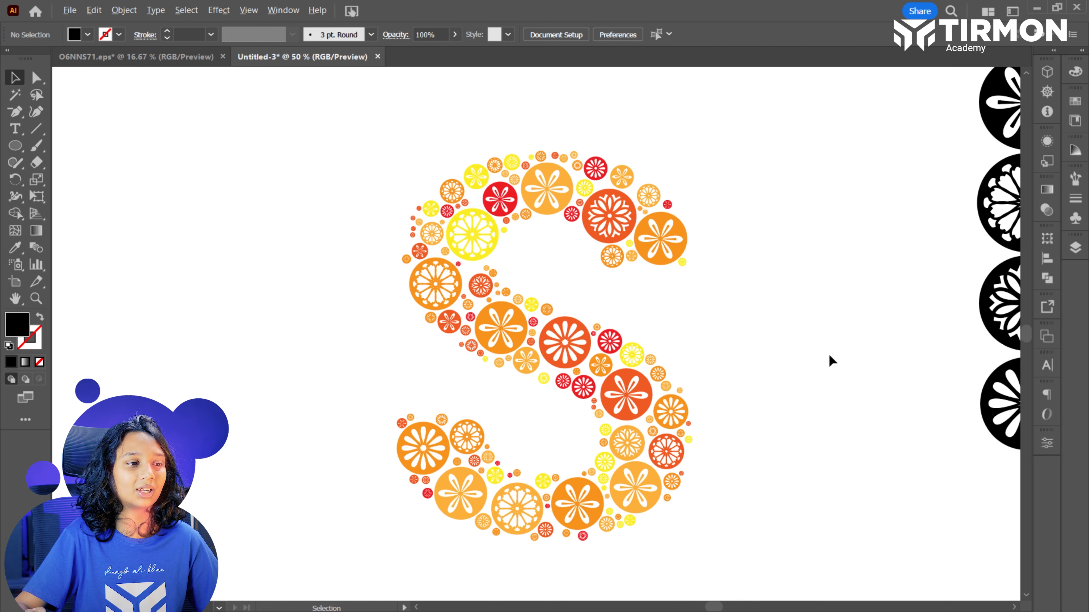
{"action": "scroll", "coordinate": [828, 367], "scroll_direction": "down", "scroll_amount": 2}
{"action": "left_click_drag", "start_coordinate": [822, 211], "coordinate": [965, 448]}
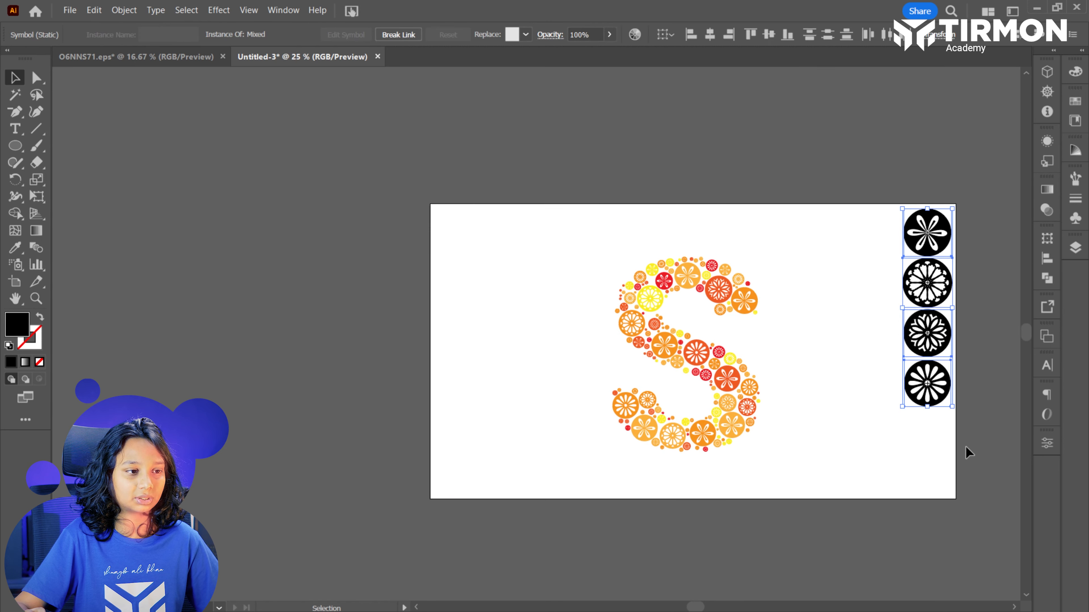
{"action": "key", "text": "Delete"}
Try to enlarge the ungrouped S ornaments together, and undo the scaling.
{"action": "left_click_drag", "start_coordinate": [653, 373], "coordinate": [796, 490]}
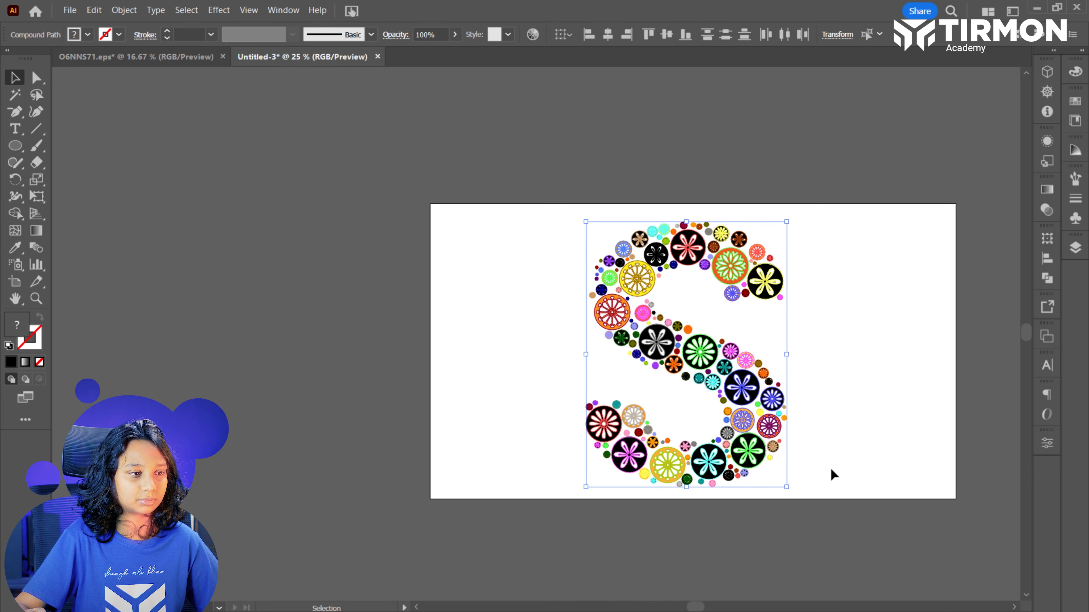
{"action": "left_click", "coordinate": [849, 462]}
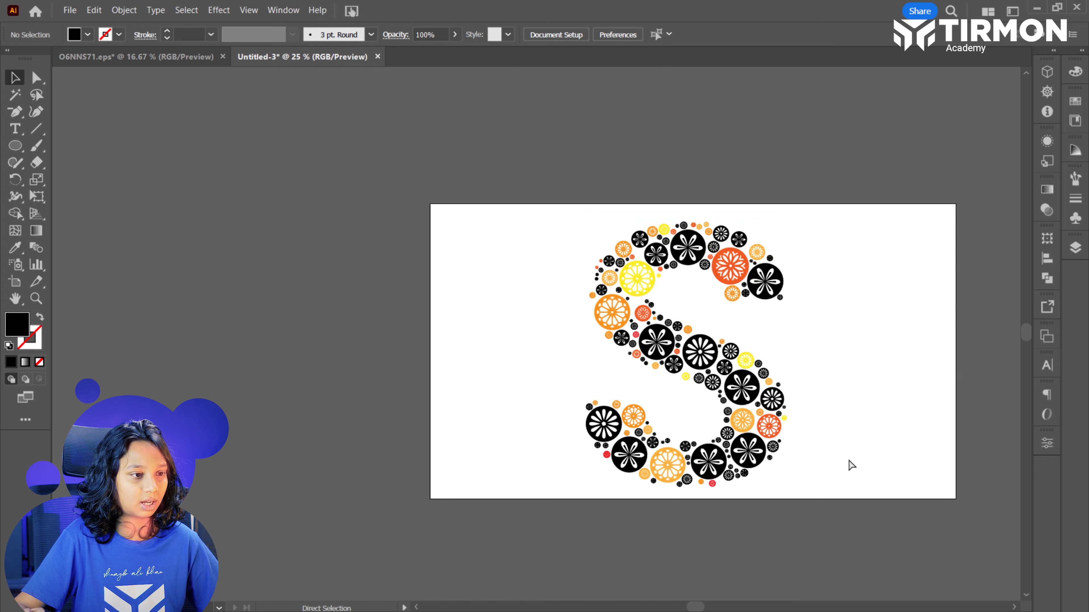
{"action": "key", "text": "ctrl+z"}
Group all the colored ornaments of the S into a single object.
{"action": "right_click", "coordinate": [724, 375]}
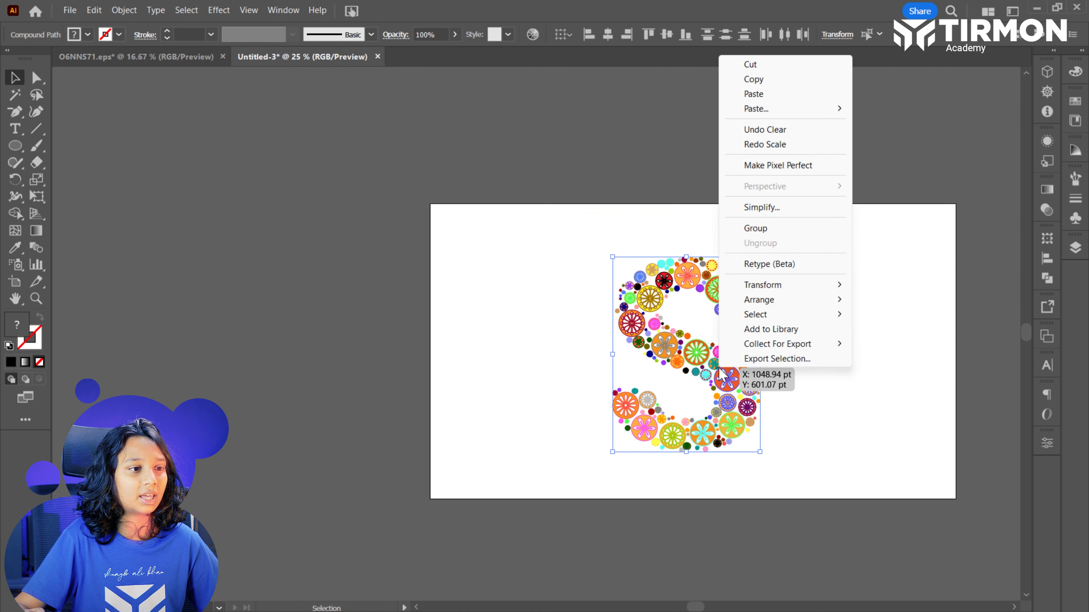
{"action": "left_click", "coordinate": [753, 235]}
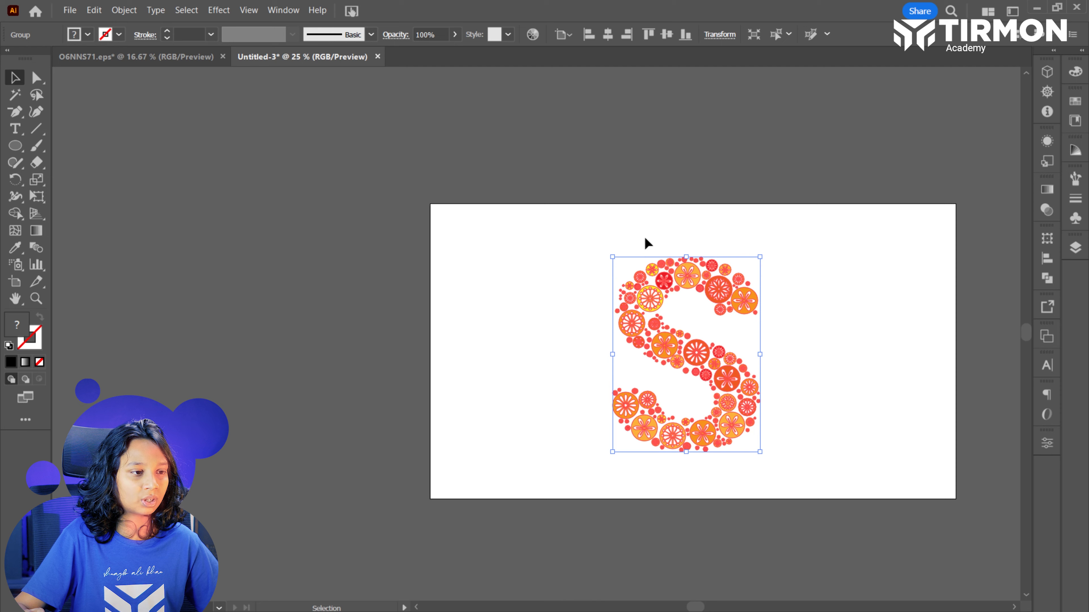
{"action": "left_click", "coordinate": [616, 235]}
Enlarge the grouped S about its center until it nearly fills the artboard's height, and fit the artboard in view.
{"action": "left_click_drag", "start_coordinate": [533, 227], "coordinate": [859, 503]}
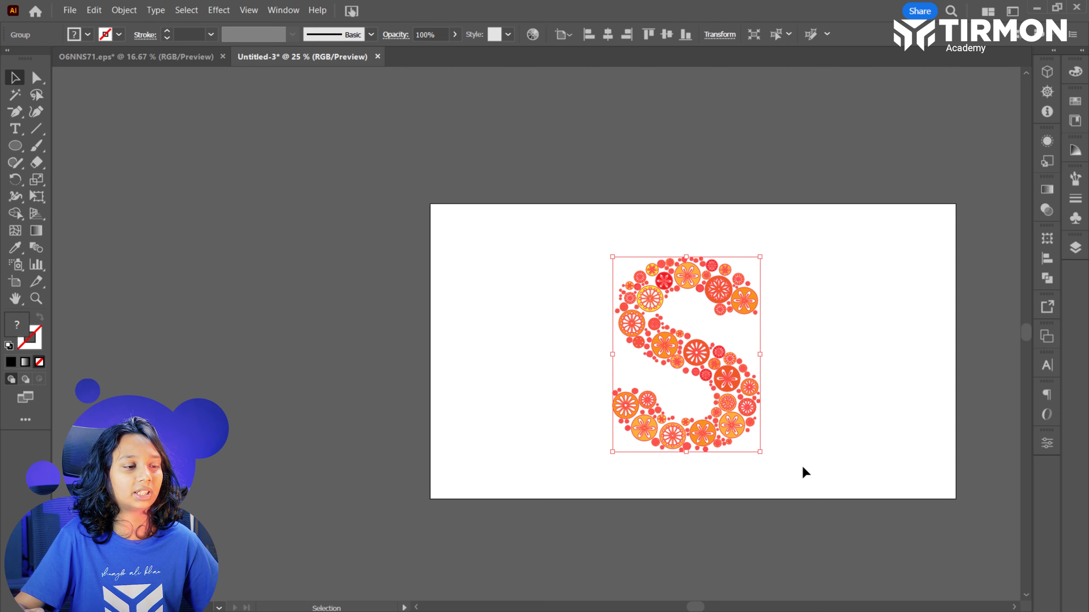
{"action": "left_click_drag", "start_coordinate": [760, 451], "coordinate": [805, 493]}
{"action": "left_click", "coordinate": [854, 456]}
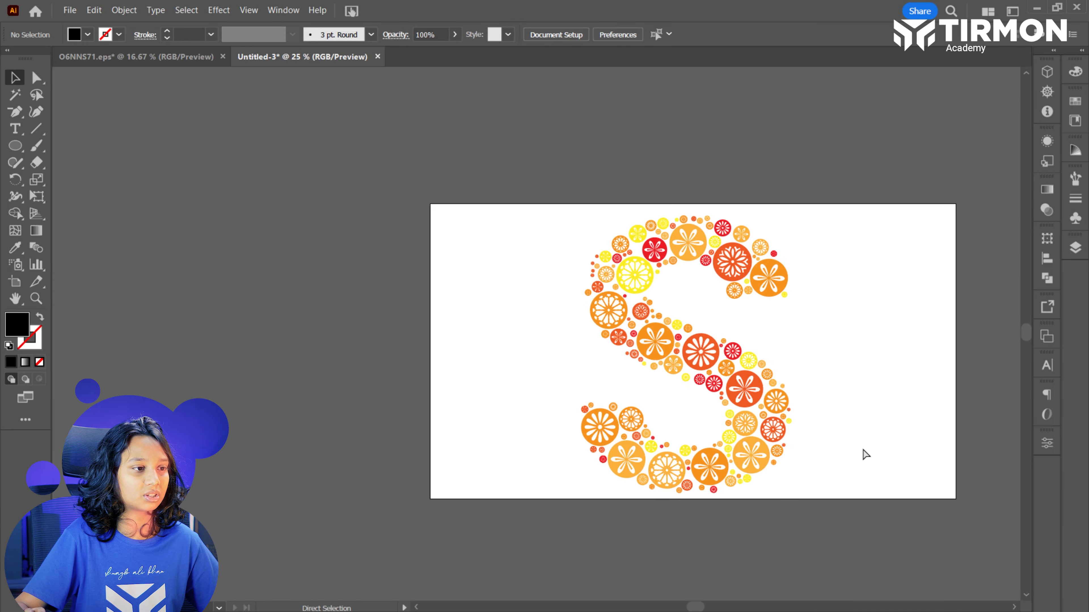
{"action": "key", "text": "ctrl+0"}
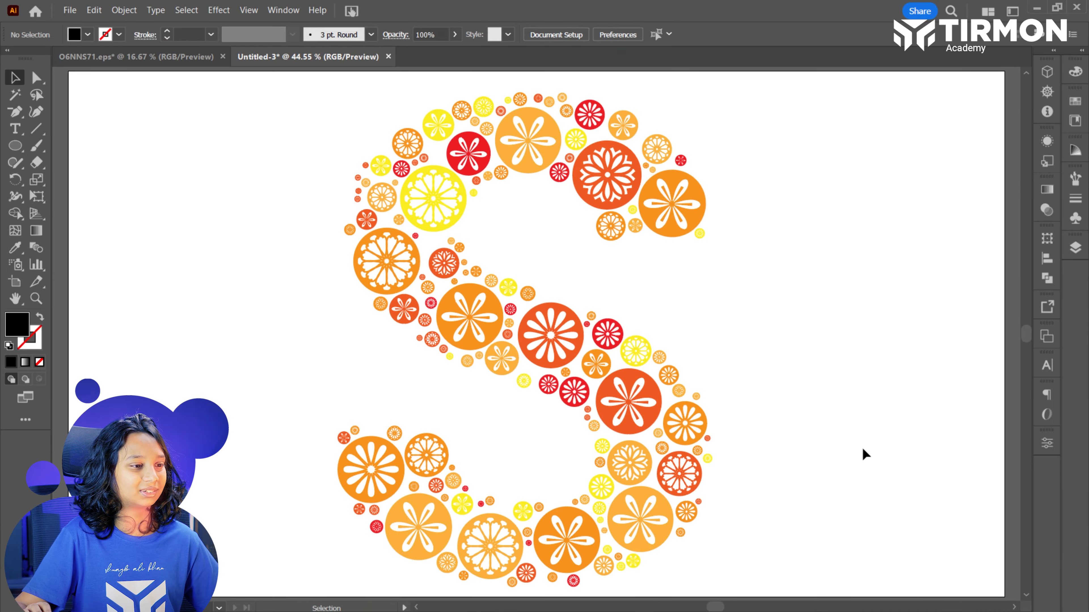